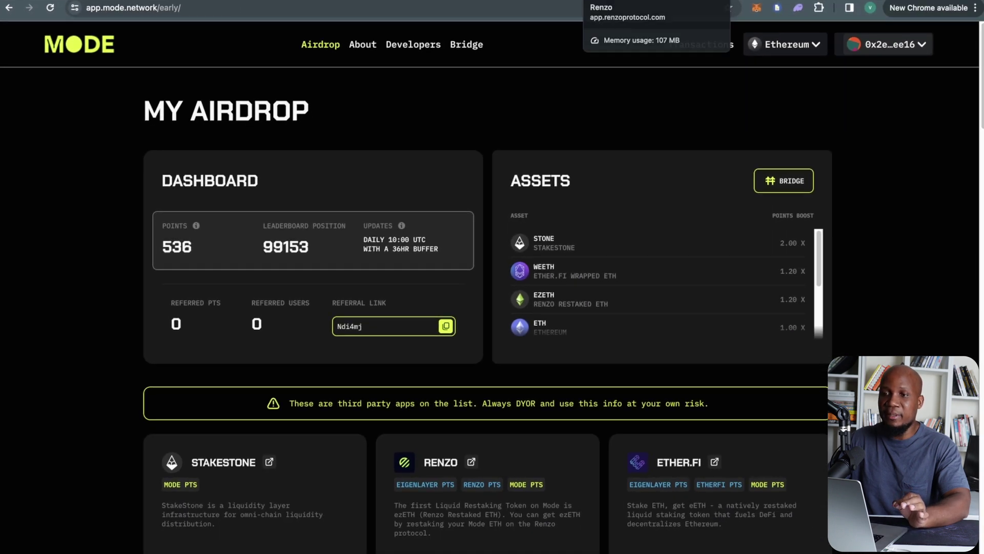
Switch from the Mode airdrop dashboard to Renzo's restake page quoting 1 ETH as 0.99261 ezETH
{"action": "left_click", "coordinate": [641, 1]}
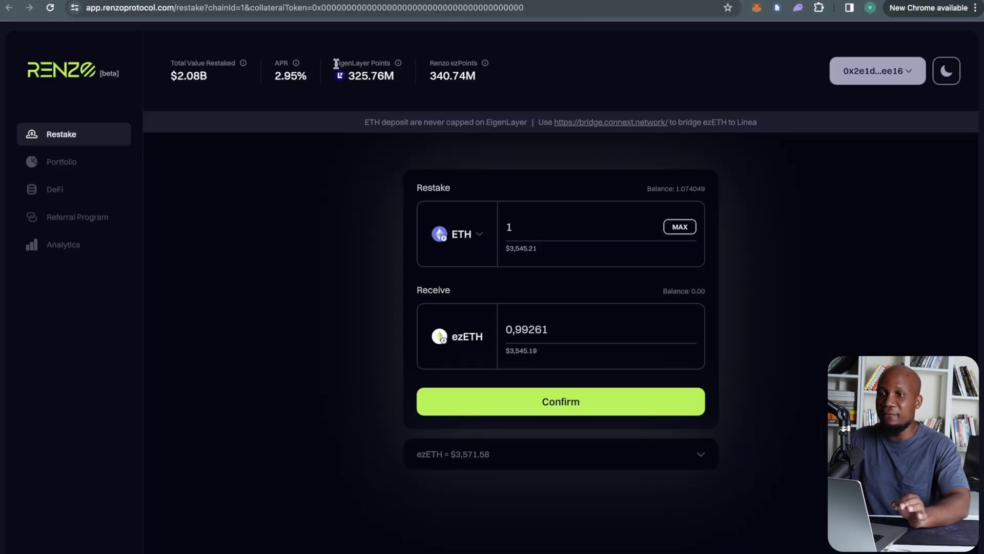
Highlight the EigenLayer Points and Renzo ezPoints totals, then go to the zkSync homepage
{"action": "left_click_drag", "start_coordinate": [334, 64], "coordinate": [393, 64]}
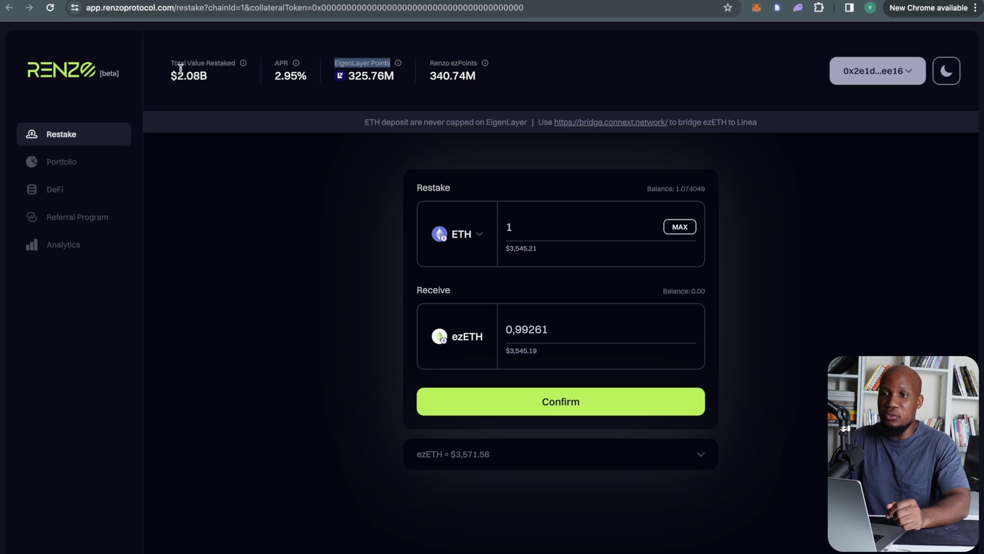
{"action": "left_click_drag", "start_coordinate": [434, 63], "coordinate": [490, 61]}
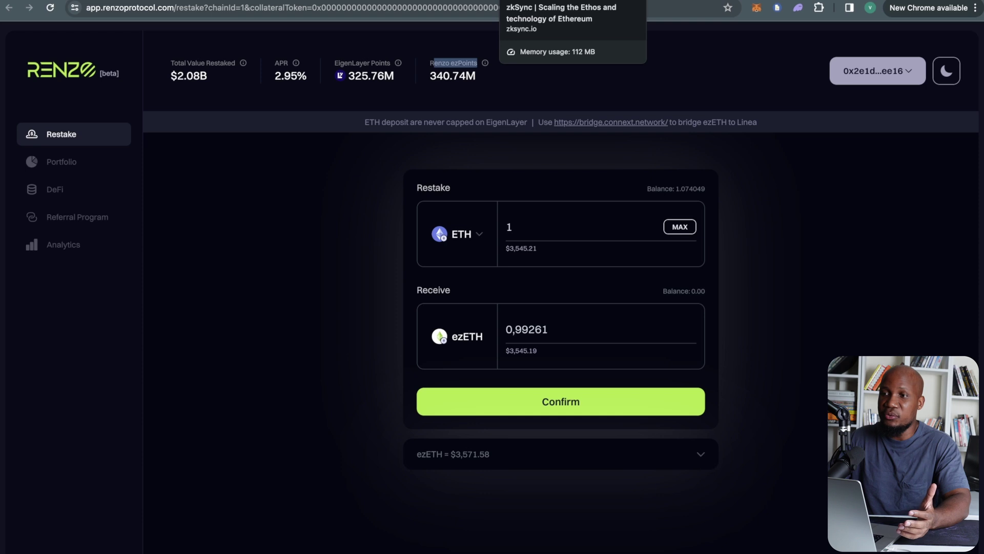
{"action": "left_click", "coordinate": [539, 0]}
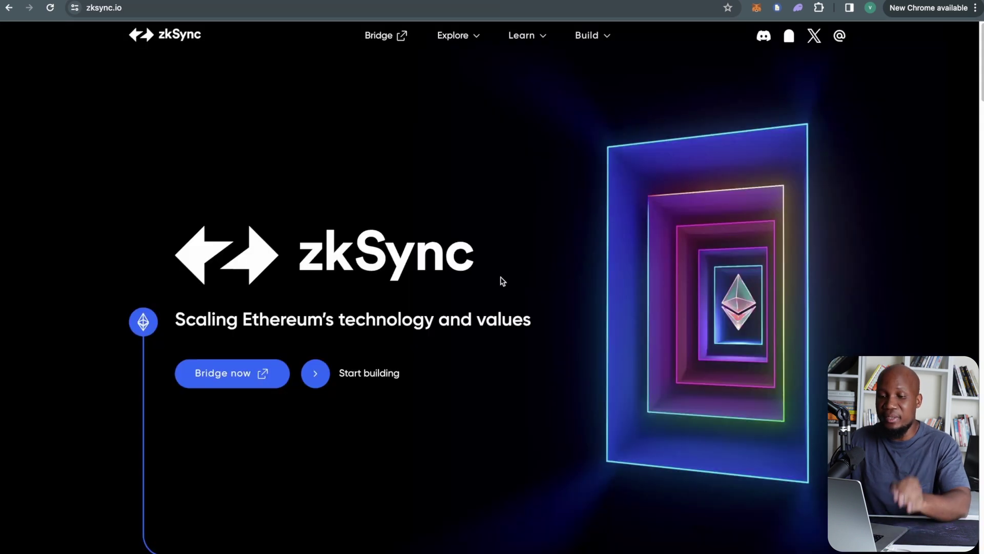
Check the zksync.io Learn menu before moving on to the $3,869 DeBank portfolio
{"action": "mouse_move", "coordinate": [525, 36]}
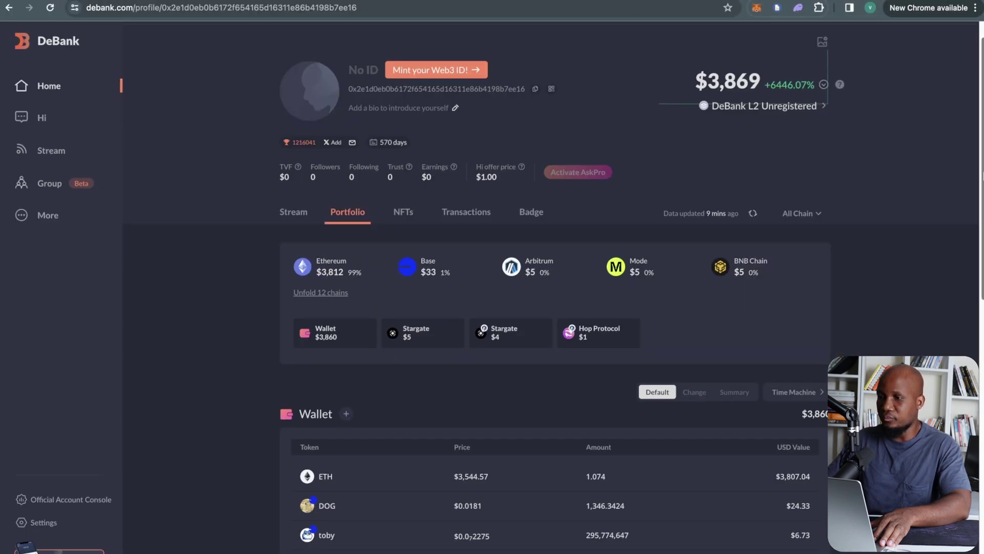
{"action": "scroll", "coordinate": [981, 191], "scroll_direction": "down", "scroll_amount": 1}
{"action": "scroll", "coordinate": [981, 191], "scroll_direction": "down", "scroll_amount": 1}
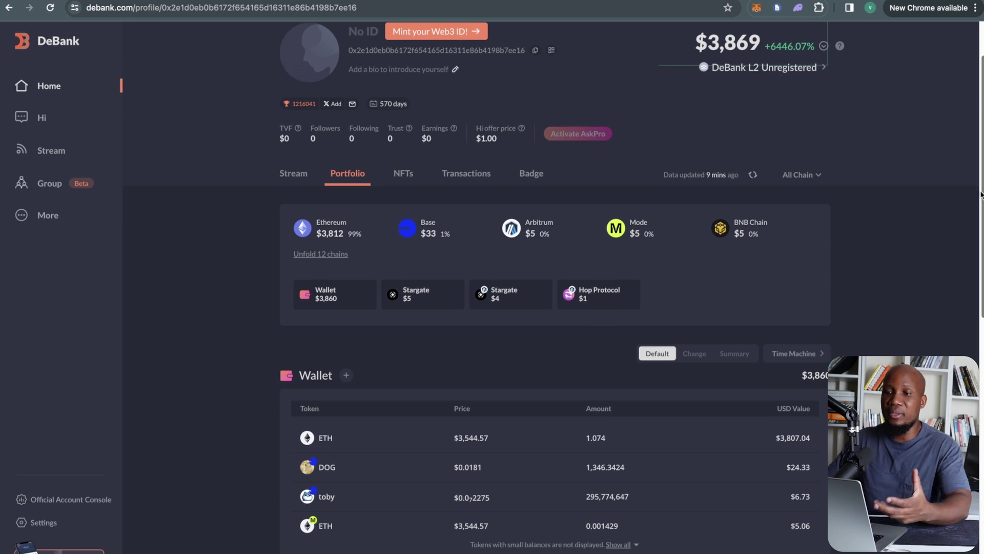
{"action": "scroll", "coordinate": [324, 236], "scroll_direction": "down", "scroll_amount": 1}
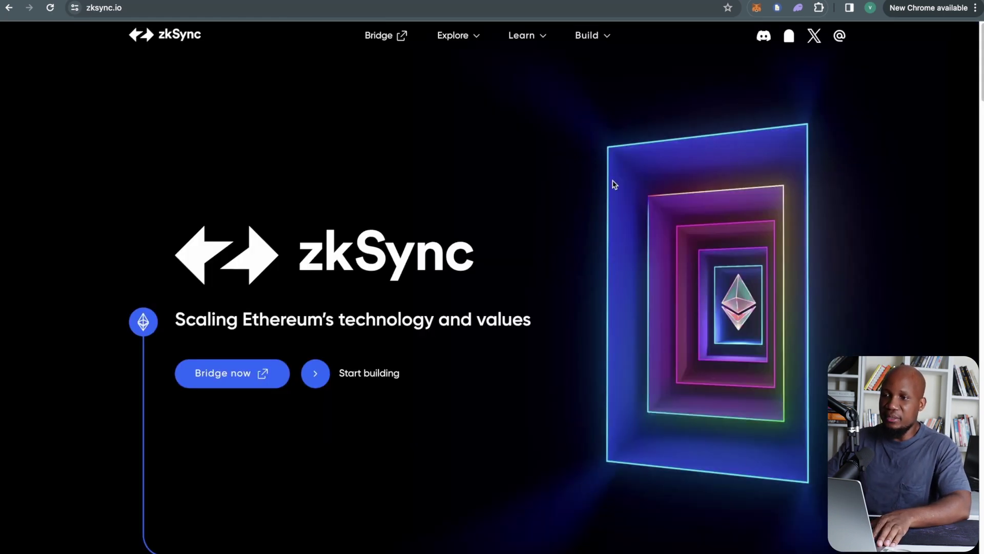
Fill the Ethereum-to-zkSync bridge form with the maximum 1.064627861134019863 ETH and check the $32.92 fee
{"action": "mouse_move", "coordinate": [444, 51]}
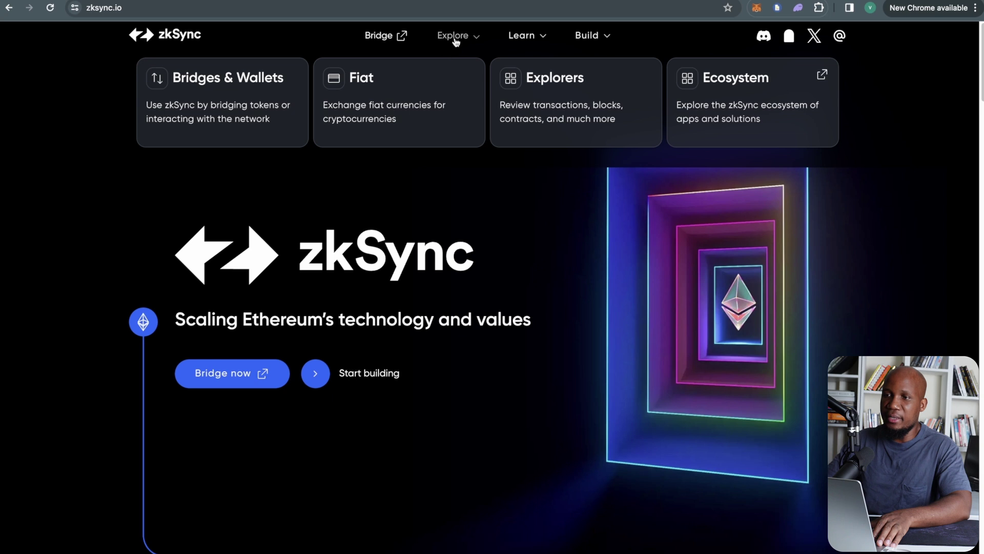
{"action": "left_click", "coordinate": [379, 36]}
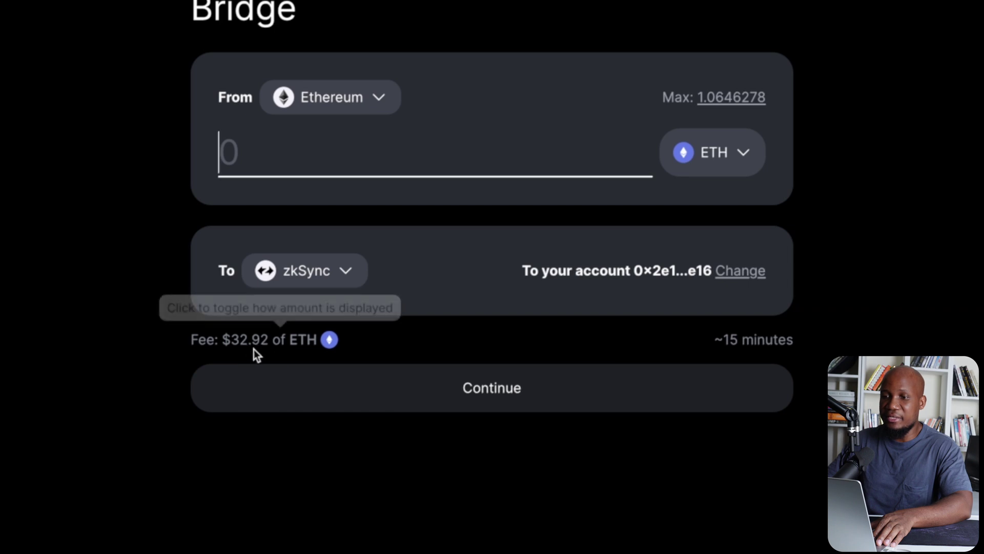
{"action": "left_click", "coordinate": [731, 103]}
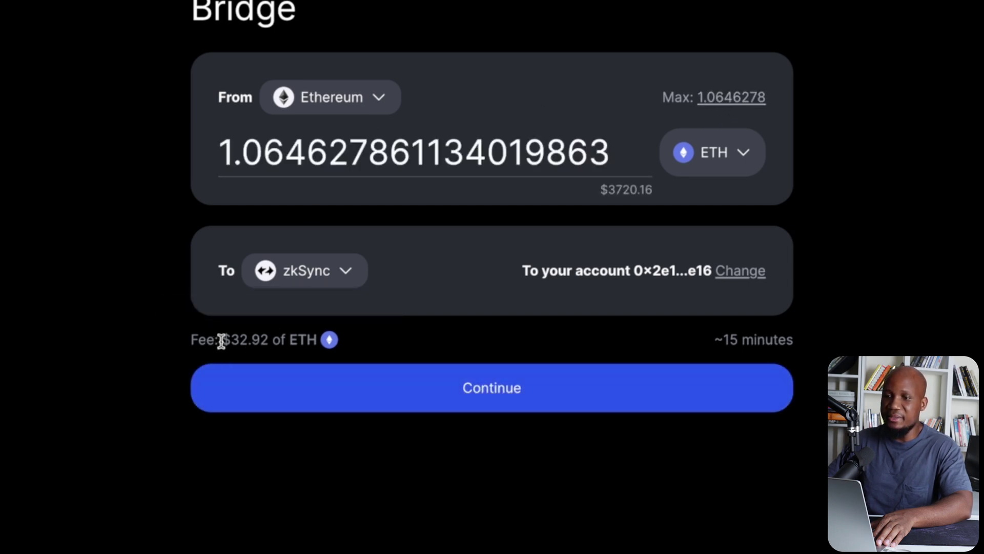
{"action": "left_click_drag", "start_coordinate": [221, 341], "coordinate": [255, 343]}
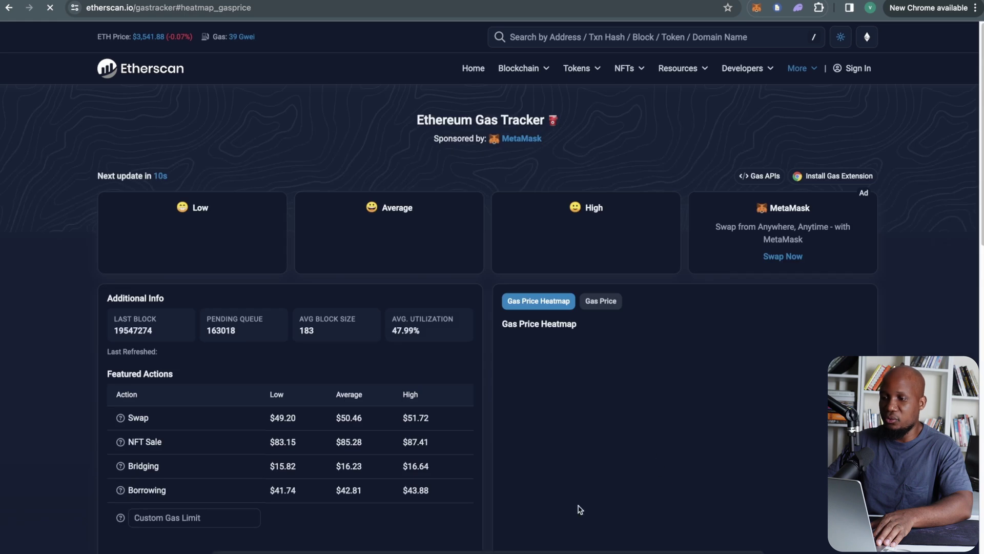
{"action": "scroll", "coordinate": [737, 501], "scroll_direction": "down", "scroll_amount": 1}
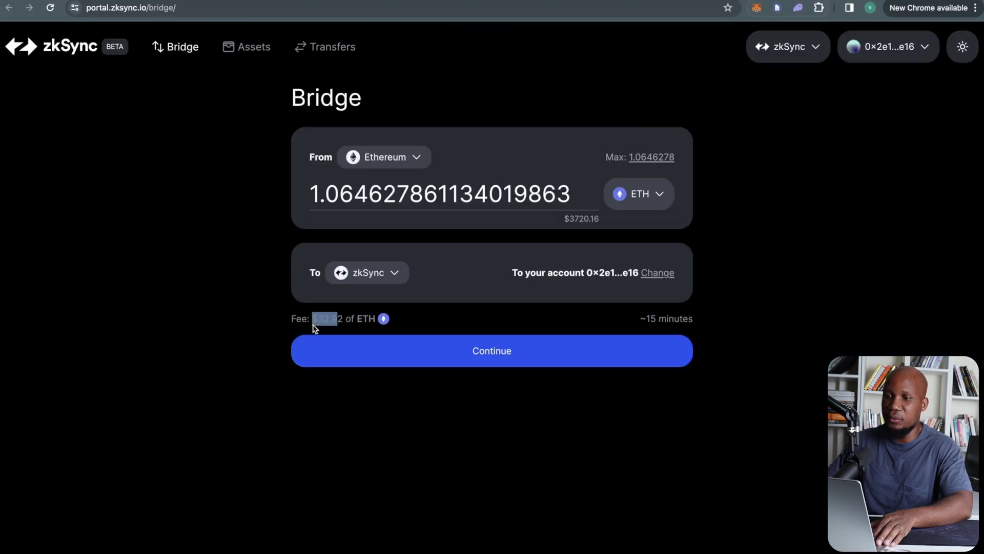
Continue past the fee step and check the wallet warning against the MetaMask ETH balance
{"action": "left_click", "coordinate": [314, 328]}
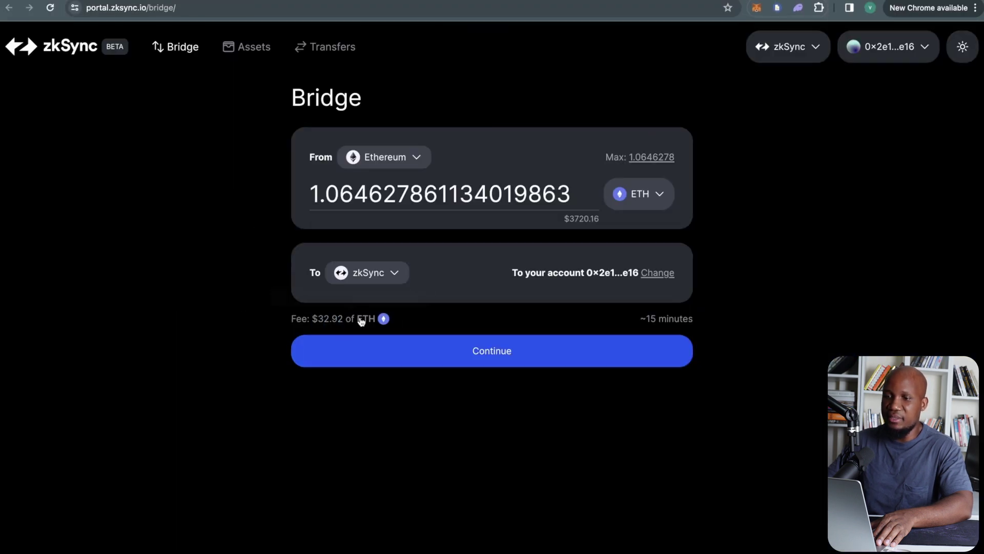
{"action": "left_click", "coordinate": [493, 350]}
{"action": "left_click_drag", "start_coordinate": [354, 152], "coordinate": [577, 168]}
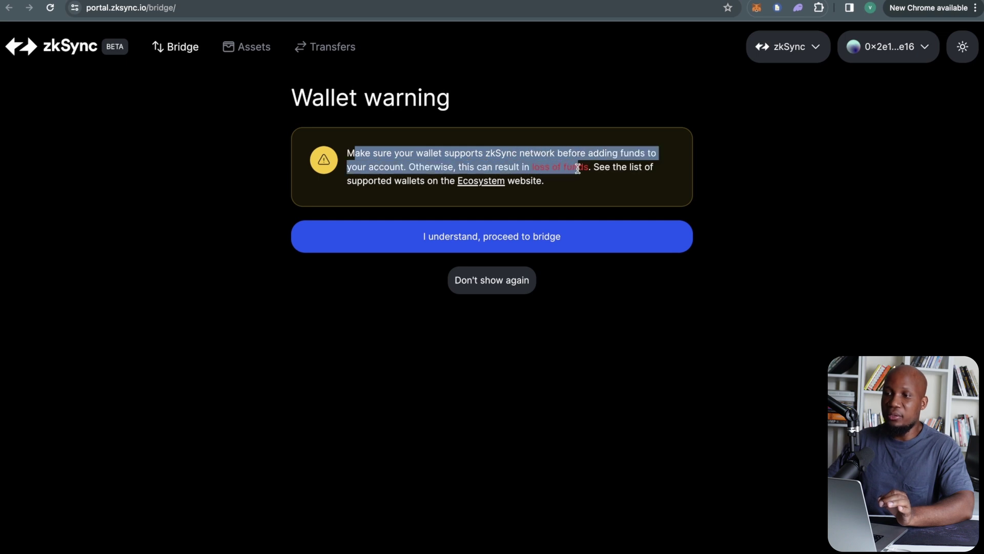
{"action": "left_click", "coordinate": [757, 7]}
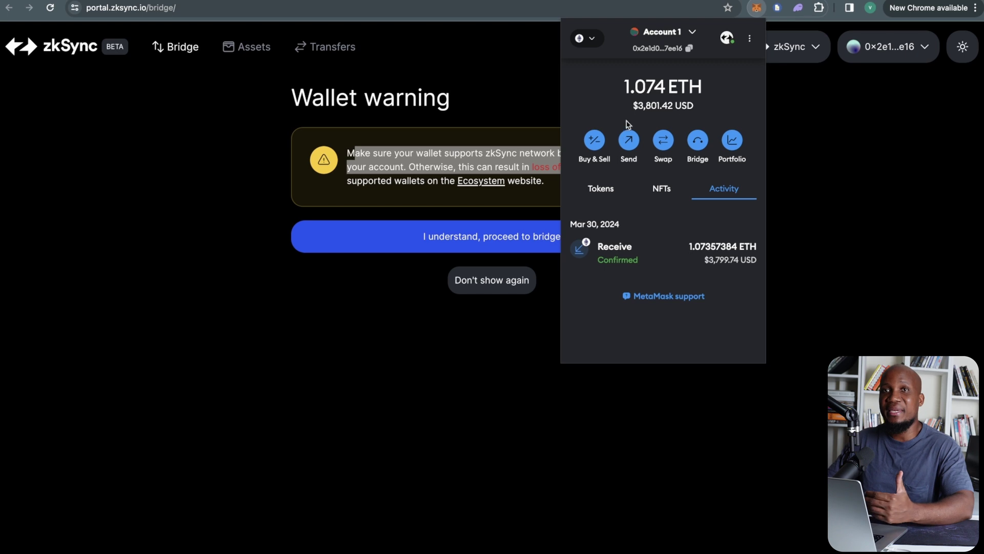
{"action": "left_click", "coordinate": [439, 356]}
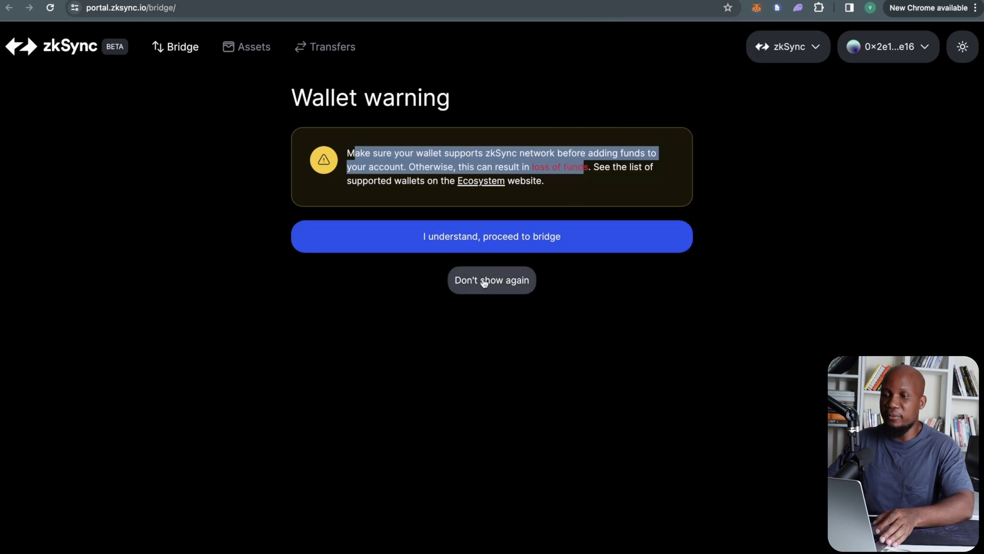
Accept the warning and submit the 1.064627861134019863 ETH bridge, approving it in MetaMask
{"action": "left_click", "coordinate": [494, 241]}
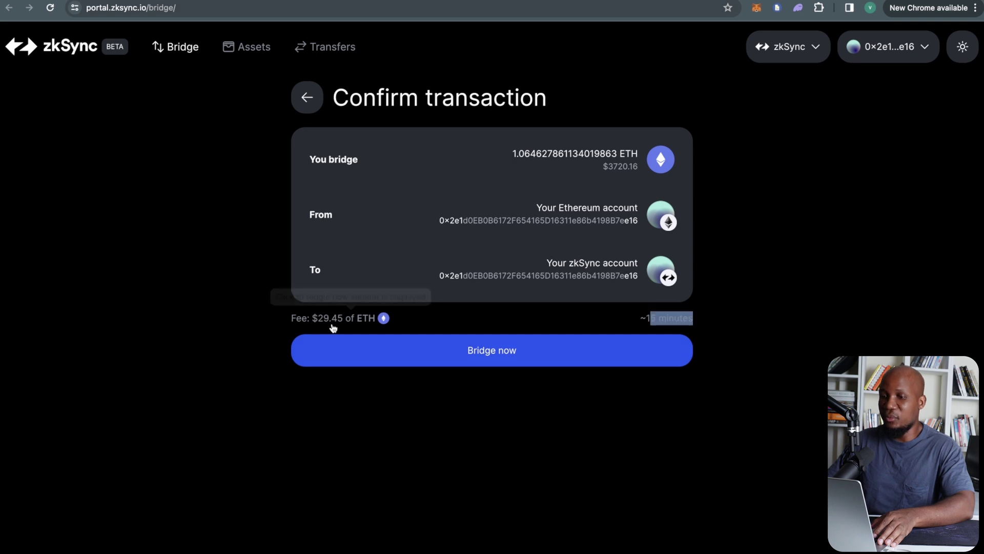
{"action": "left_click", "coordinate": [484, 353]}
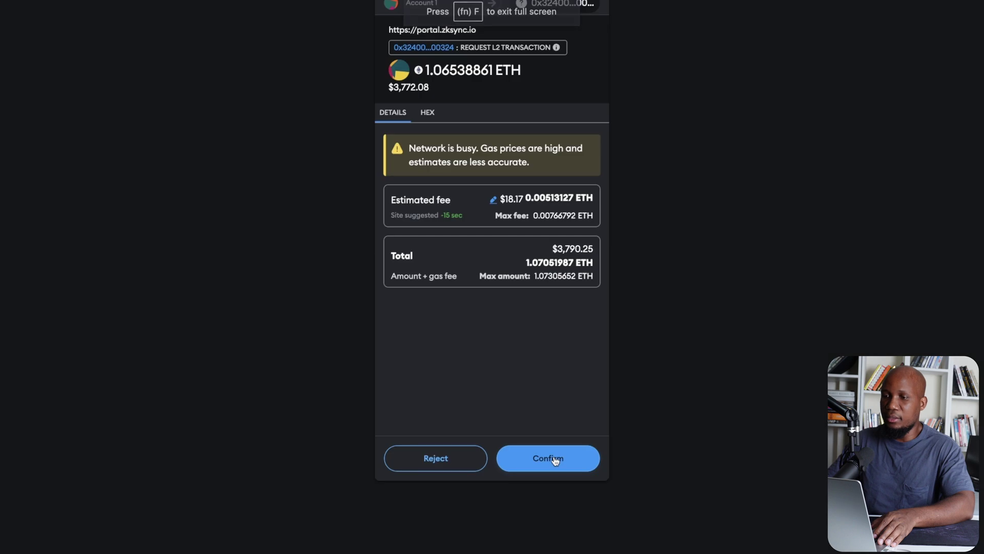
{"action": "left_click", "coordinate": [553, 459]}
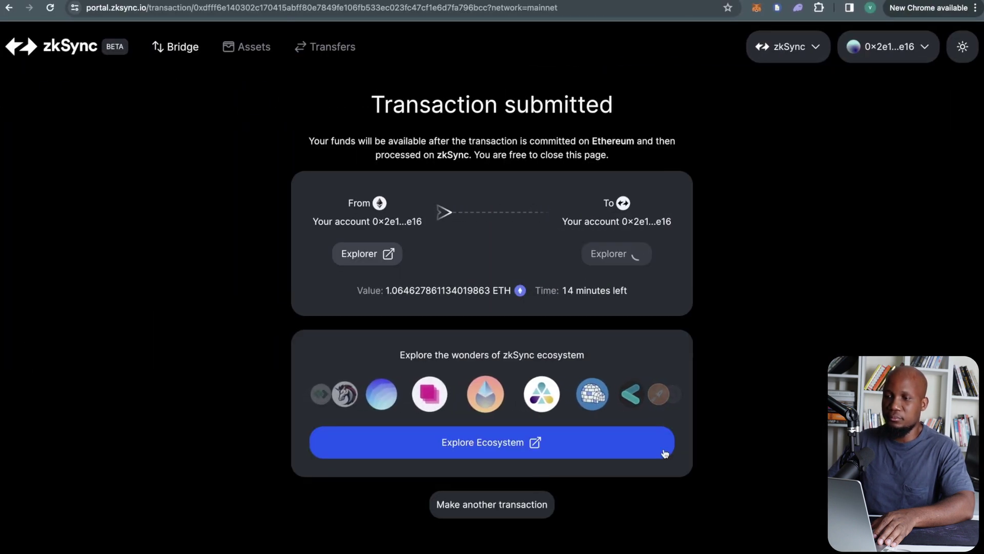
Note the 14-minute estimate, check the -1.06538861 ETH wallet activity, and copy the wallet address
{"action": "left_click_drag", "start_coordinate": [562, 292], "coordinate": [606, 292]}
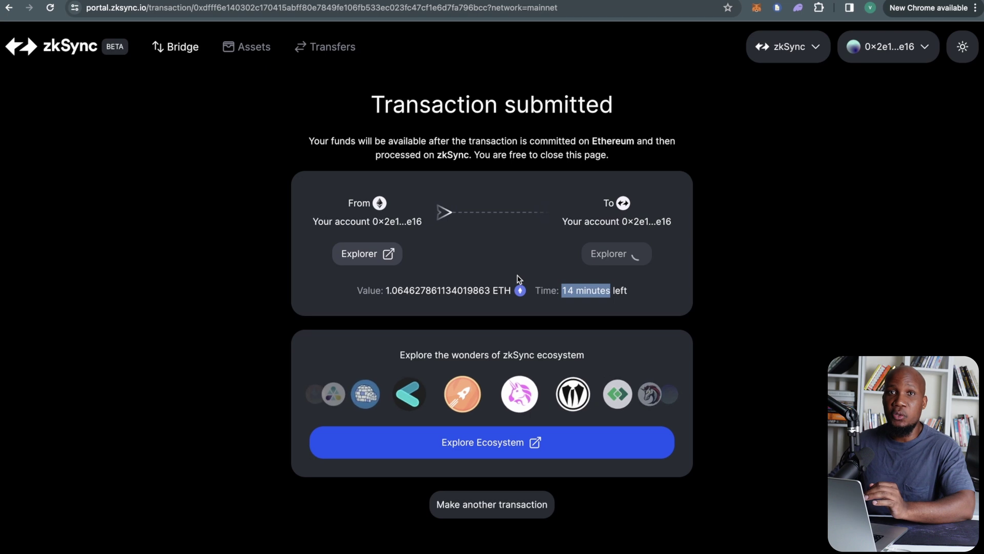
{"action": "left_click", "coordinate": [756, 8]}
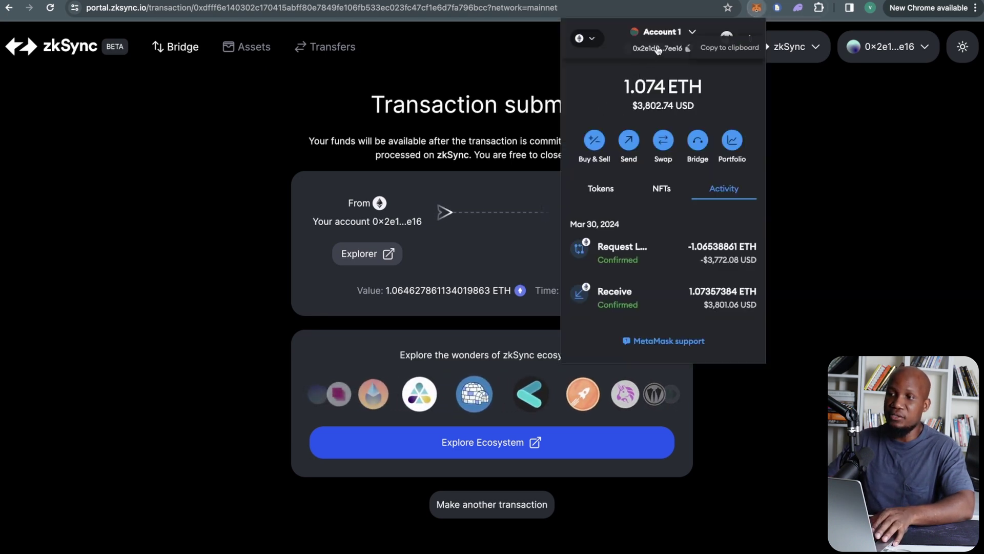
{"action": "left_click", "coordinate": [809, 204]}
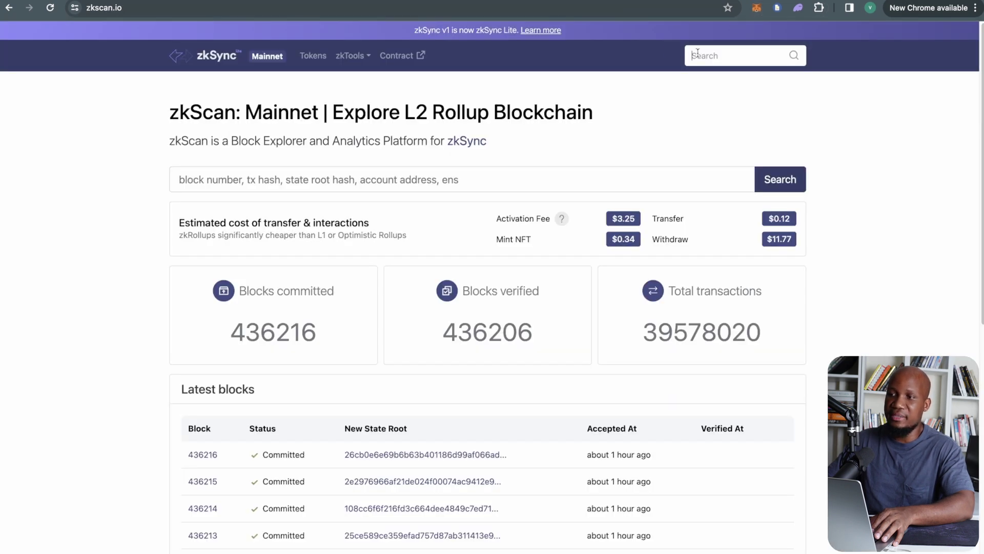
Look up the wallet address on zkScan and review the account's DAI balance
{"action": "left_click", "coordinate": [697, 55]}
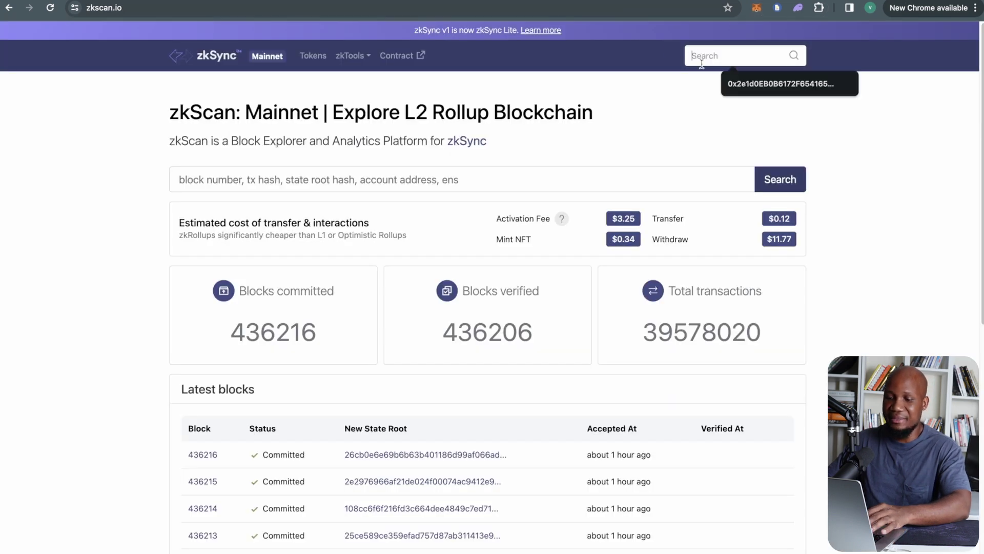
{"action": "key", "text": "super+v"}
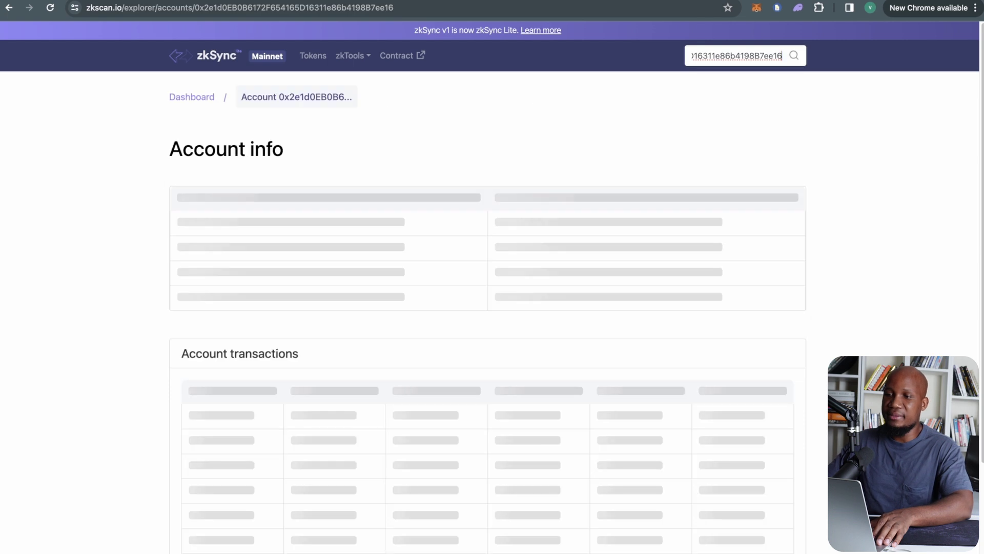
{"action": "scroll", "coordinate": [389, 264], "scroll_direction": "down", "scroll_amount": 2}
{"action": "scroll", "coordinate": [388, 263], "scroll_direction": "down", "scroll_amount": 6}
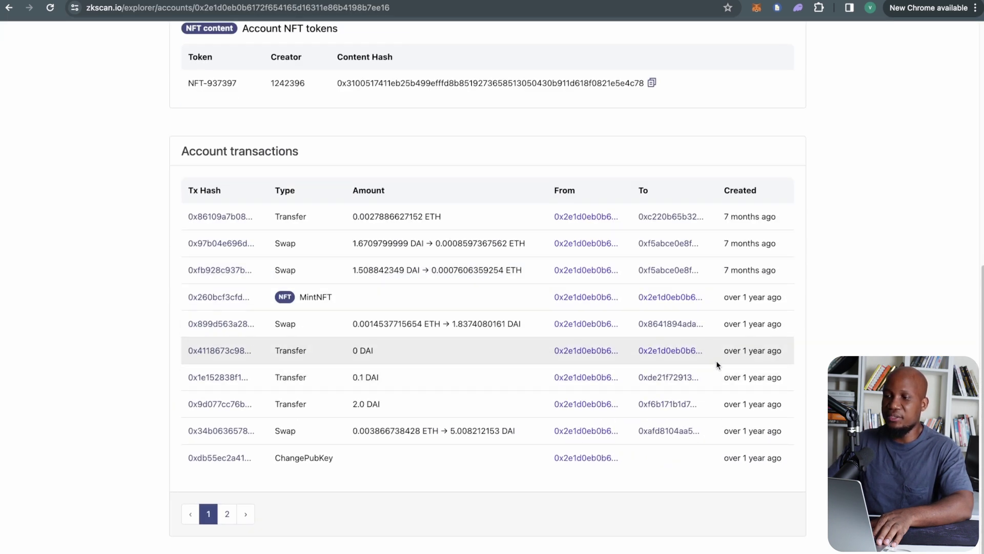
{"action": "mouse_move", "coordinate": [734, 351]}
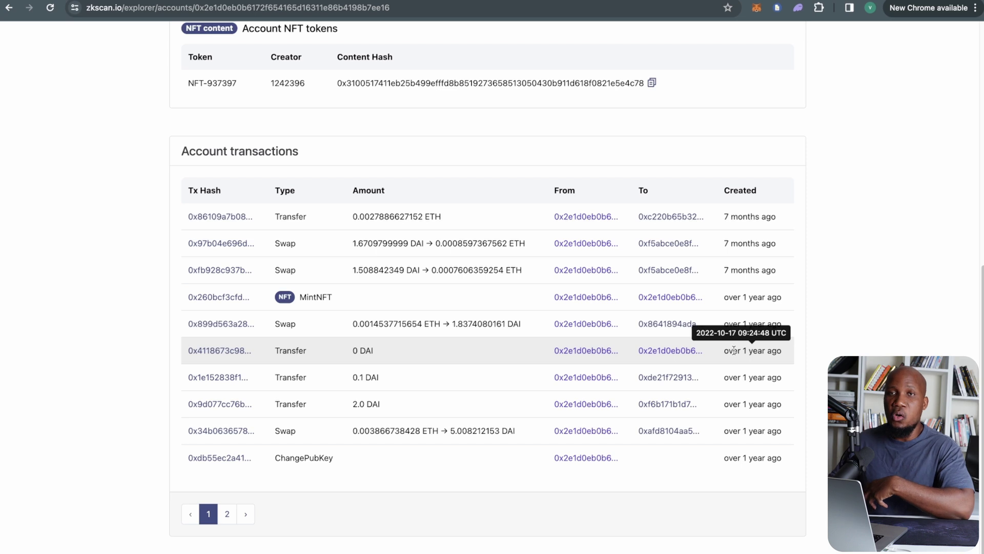
Browse page 2 of the account's transactions, then return to page 1
{"action": "left_click", "coordinate": [227, 515]}
{"action": "scroll", "coordinate": [614, 332], "scroll_direction": "down", "scroll_amount": 4}
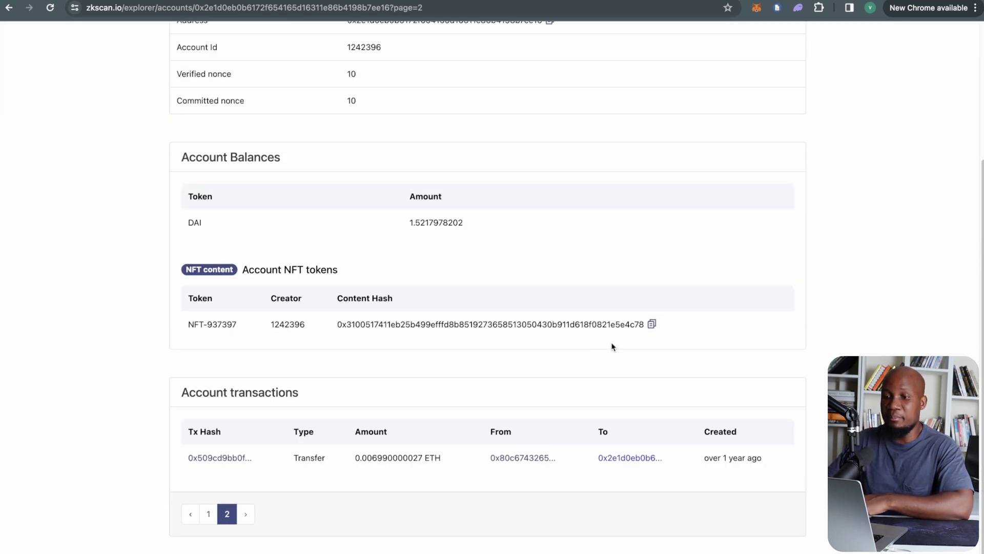
{"action": "left_click", "coordinate": [209, 514]}
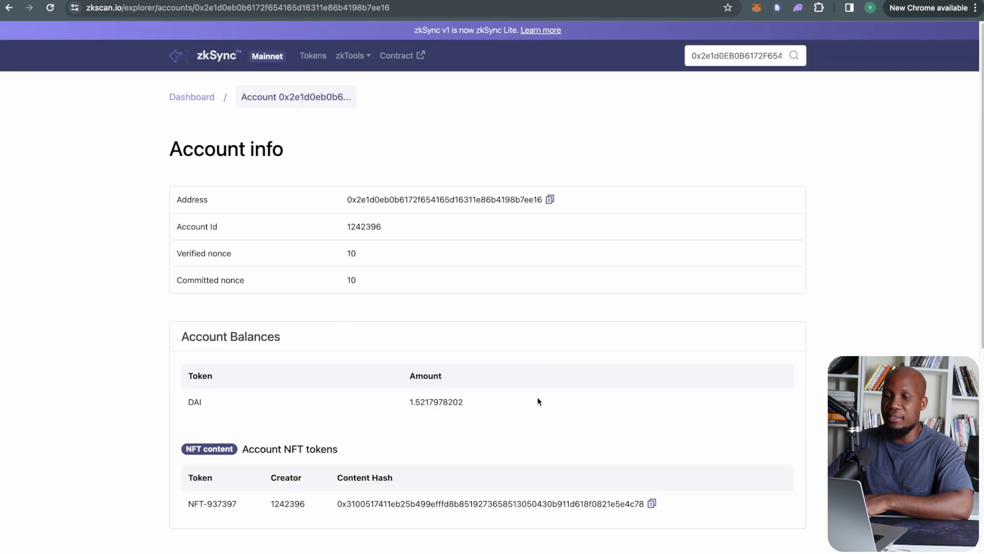
{"action": "scroll", "coordinate": [537, 397], "scroll_direction": "down", "scroll_amount": 9}
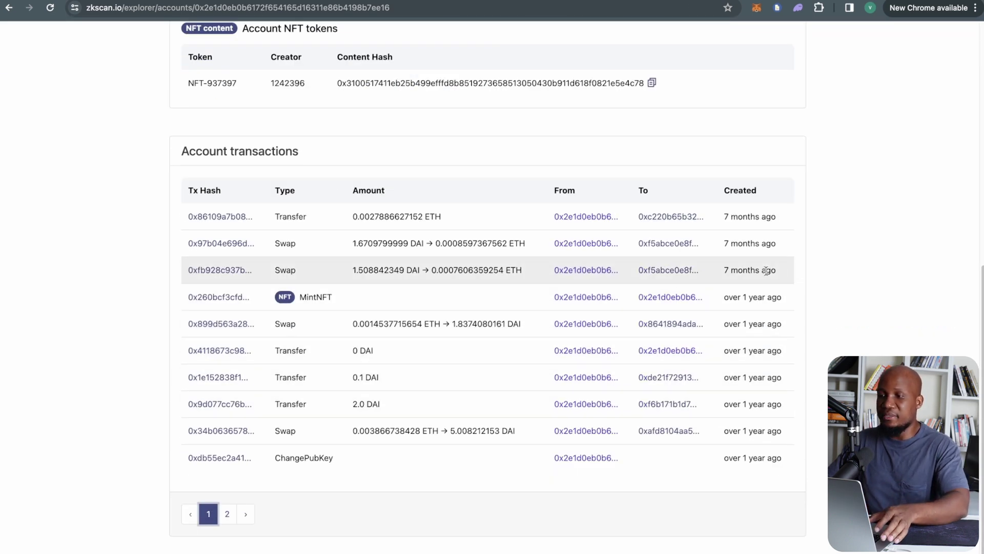
{"action": "mouse_move", "coordinate": [752, 374]}
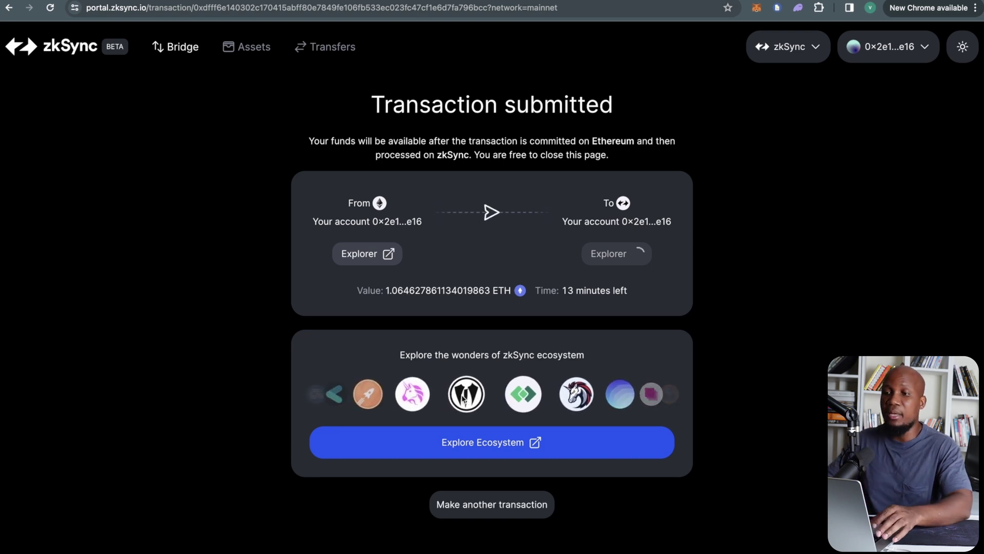
Confirm the deposit reads 'Funds should arrive soon!', glance at DeBank and zkScan, then move to SyncSwap
{"action": "left_click_drag", "start_coordinate": [562, 290], "coordinate": [629, 291]}
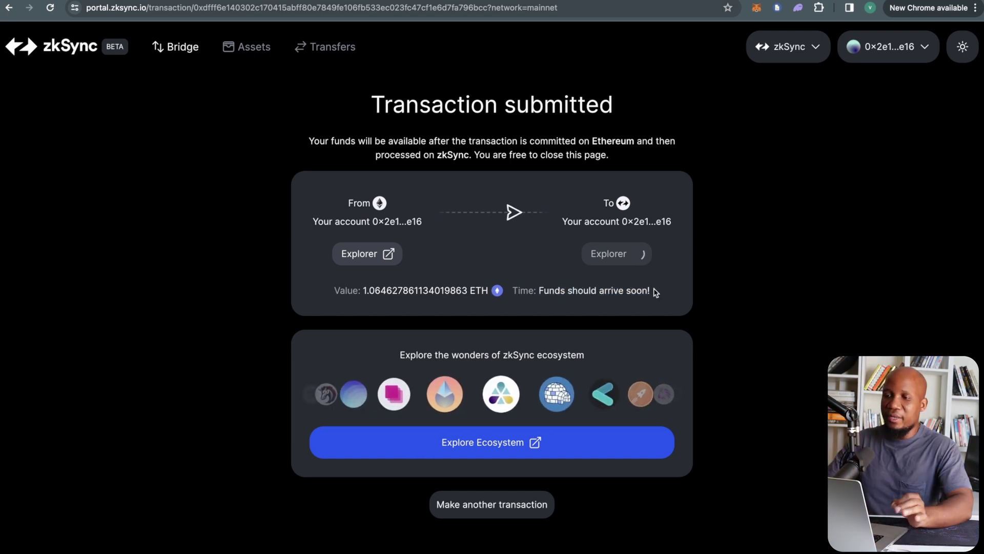
{"action": "left_click_drag", "start_coordinate": [538, 290], "coordinate": [661, 292]}
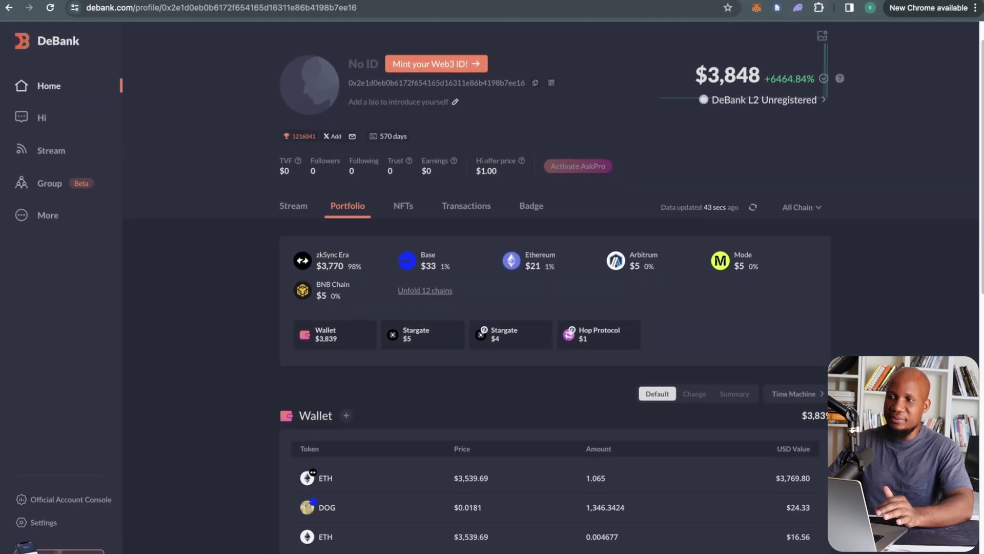
{"action": "left_click", "coordinate": [595, 1]}
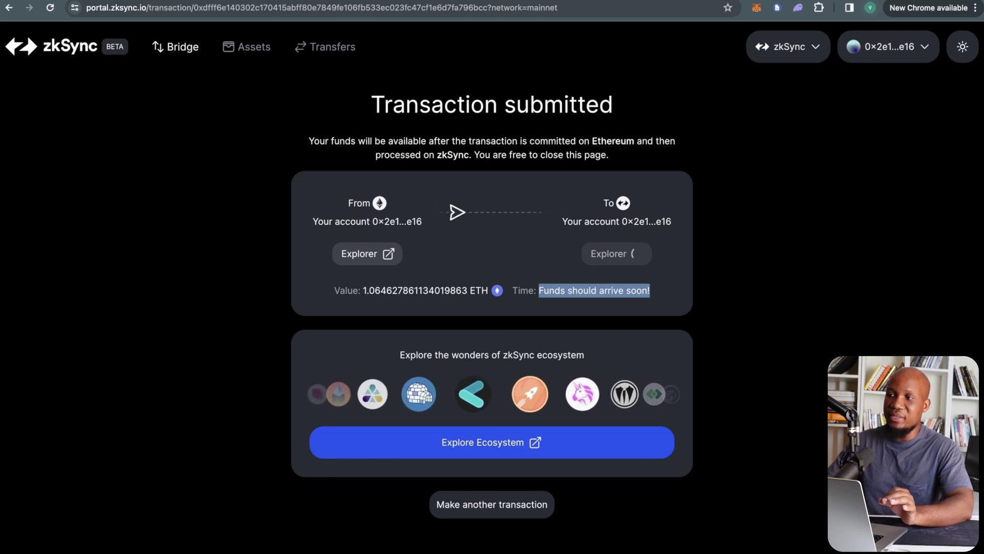
{"action": "left_click", "coordinate": [864, 1]}
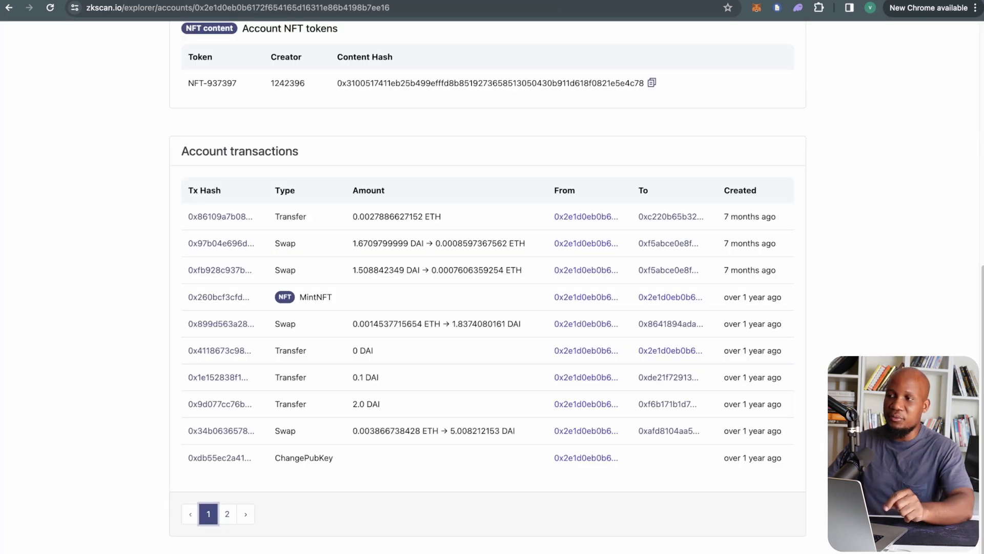
{"action": "left_click", "coordinate": [825, 1]}
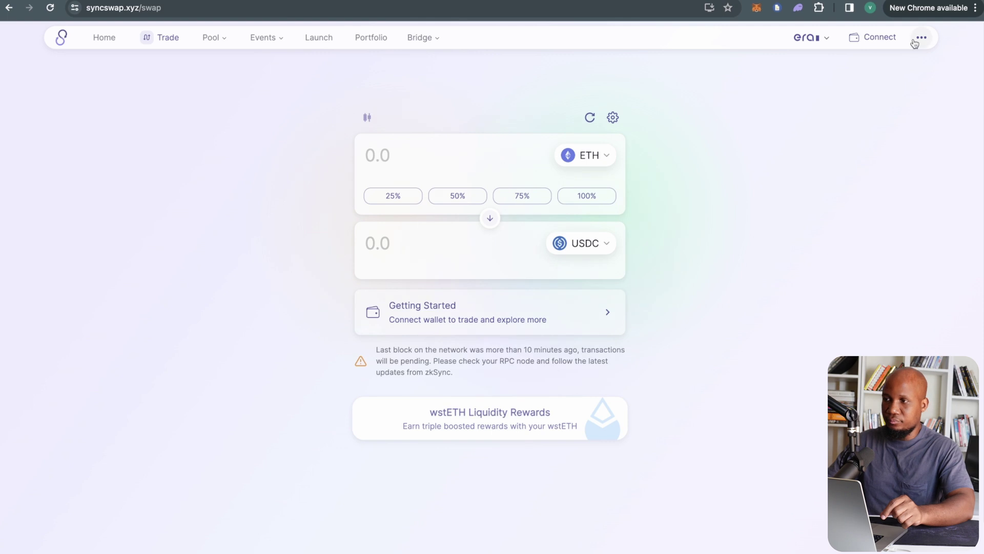
Connect the browser wallet to SyncSwap and confirm it is on zkSync Era with 1.065 ETH
{"action": "left_click", "coordinate": [887, 38]}
{"action": "left_click", "coordinate": [356, 285]}
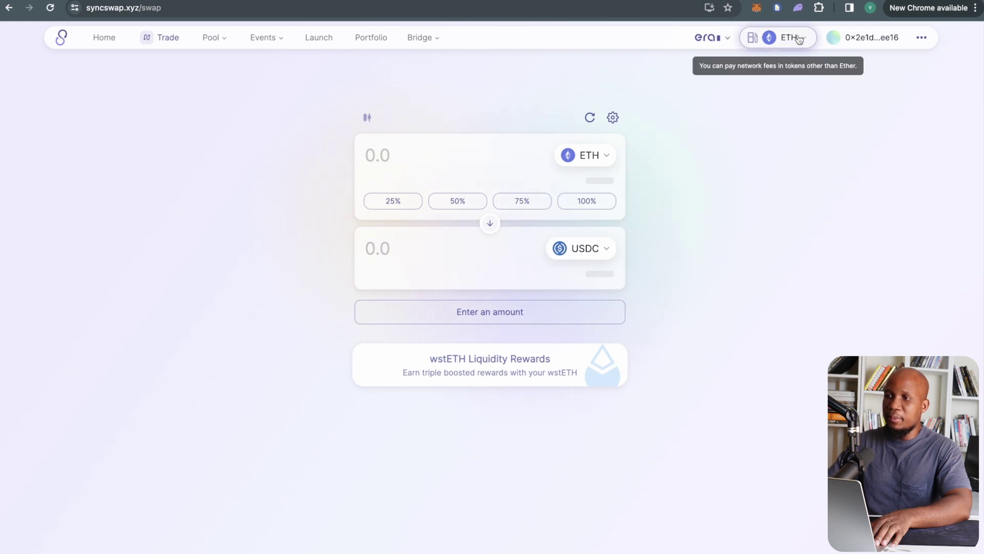
{"action": "left_click", "coordinate": [728, 39]}
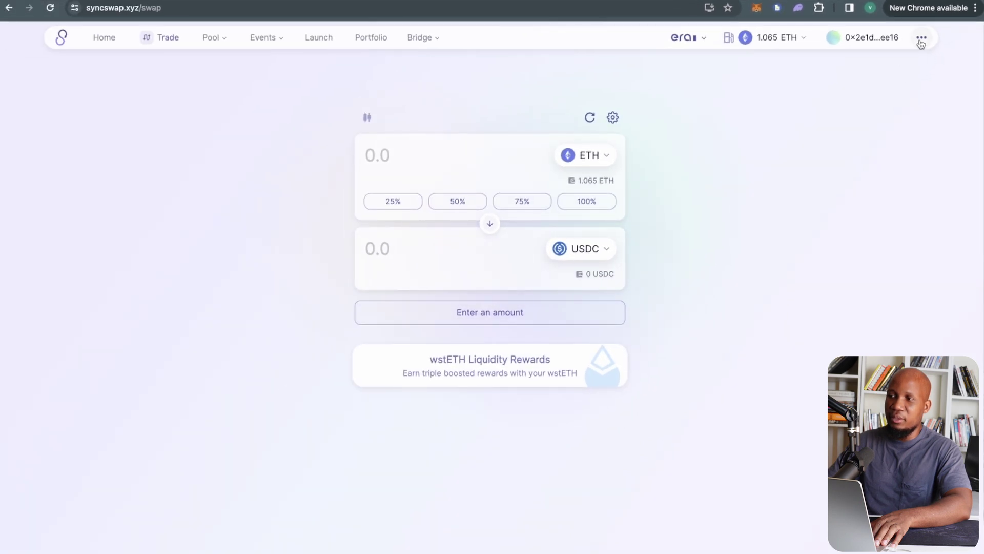
Switch SyncSwap to the Dark theme and return to the swap page
{"action": "left_click", "coordinate": [890, 56]}
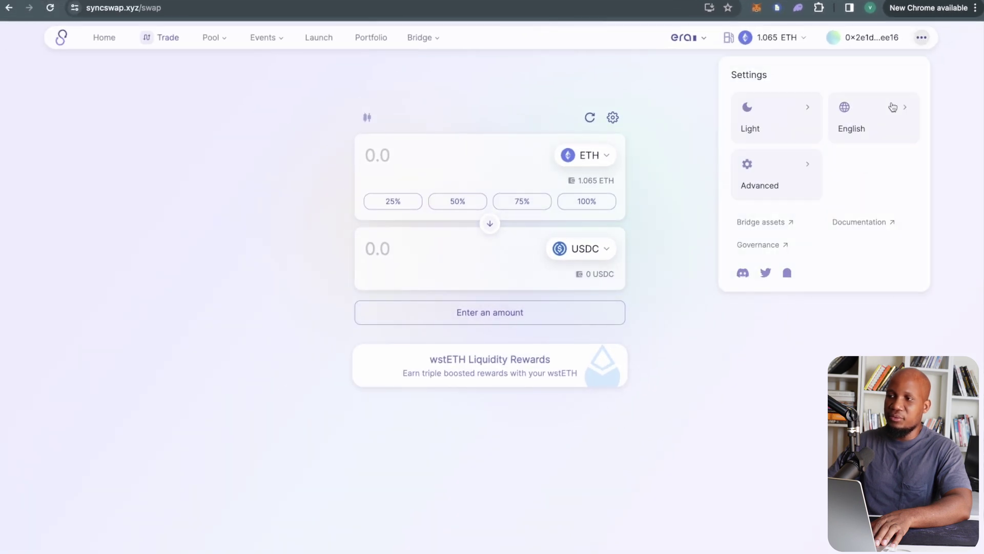
{"action": "left_click", "coordinate": [763, 128]}
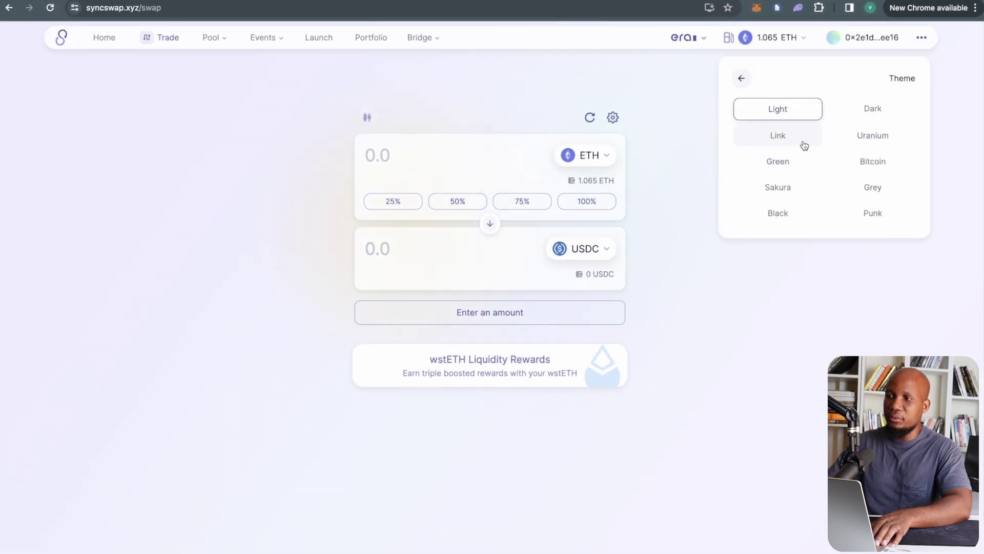
{"action": "left_click", "coordinate": [857, 110]}
{"action": "left_click", "coordinate": [104, 37]}
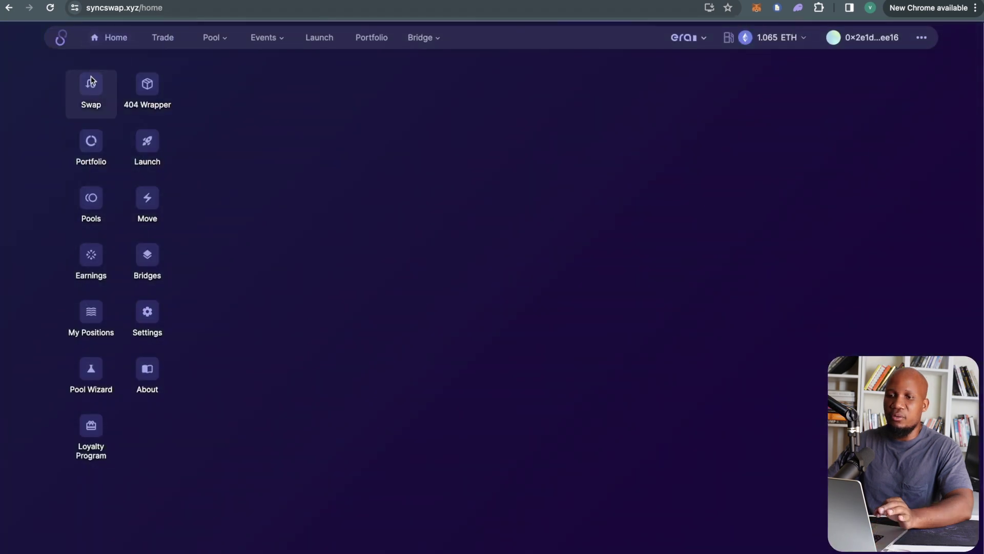
{"action": "left_click", "coordinate": [161, 40]}
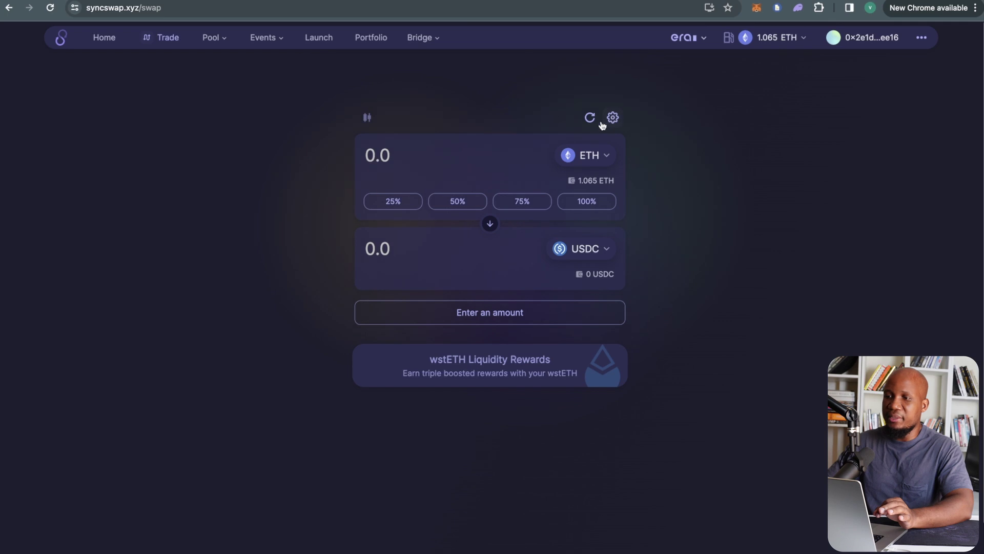
Swap 1.064 ETH for 3,755.49 USDC, approving in the wallet and checking the gas refund
{"action": "left_click", "coordinate": [587, 202]}
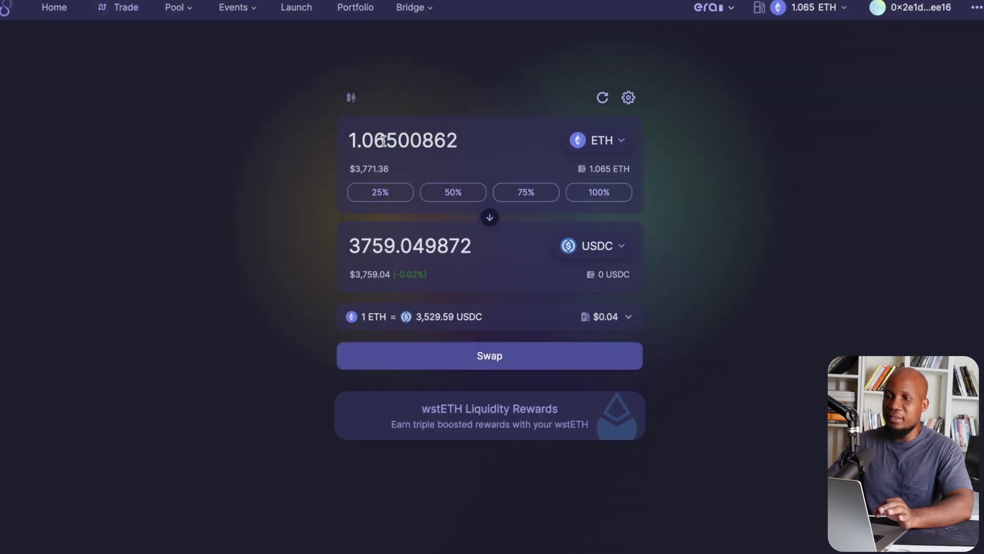
{"action": "left_click_drag", "start_coordinate": [383, 140], "coordinate": [487, 140]}
{"action": "type", "text": "4"}
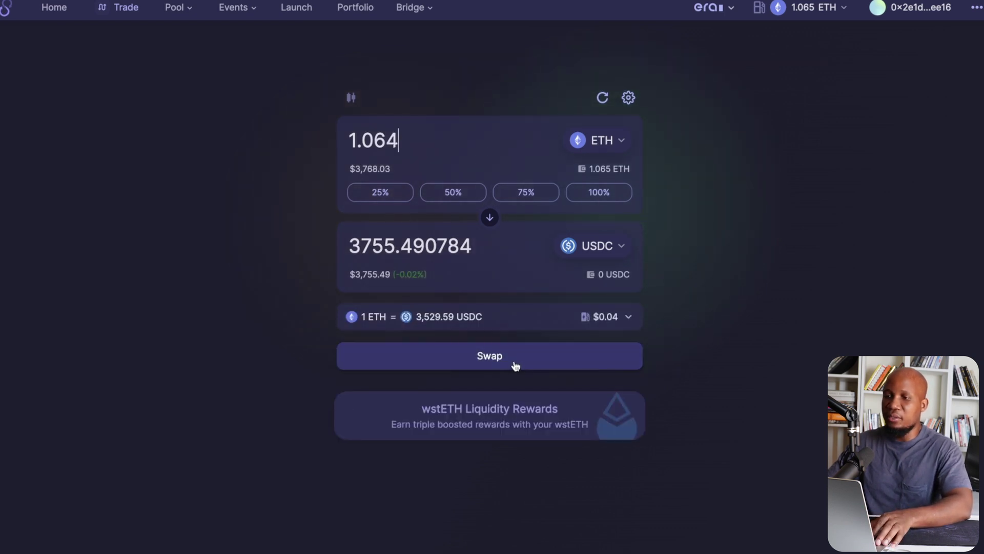
{"action": "left_click", "coordinate": [497, 358]}
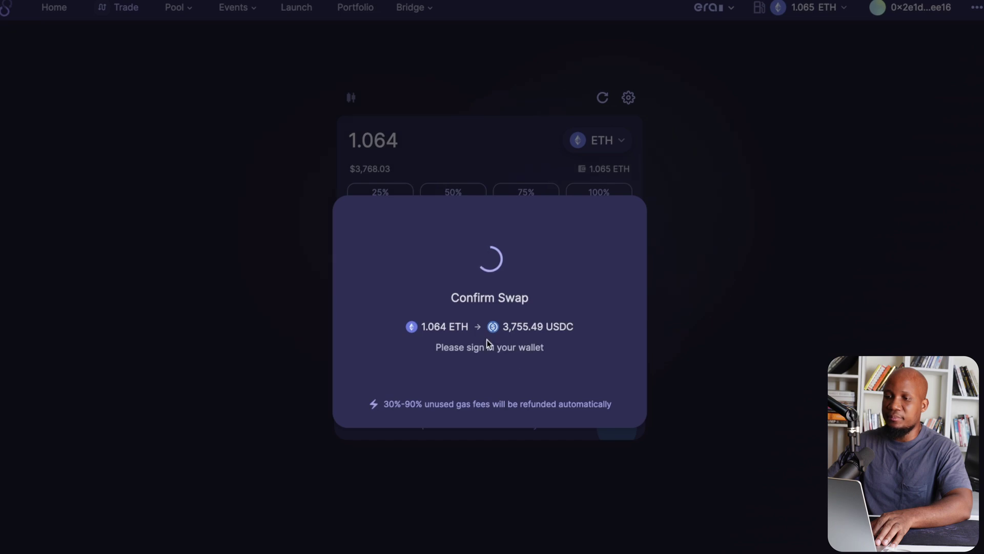
{"action": "left_click", "coordinate": [553, 484]}
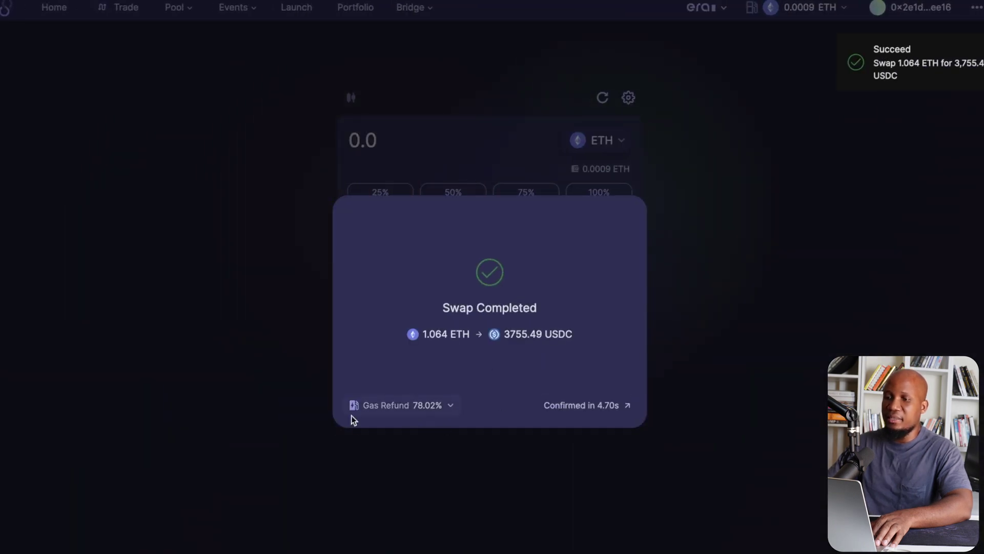
{"action": "left_click", "coordinate": [426, 407]}
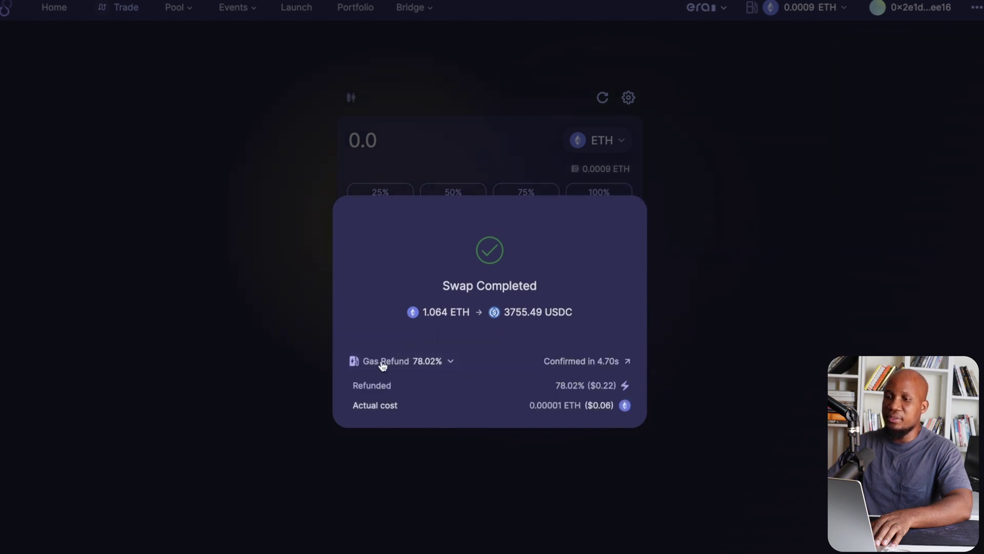
{"action": "left_click", "coordinate": [796, 396]}
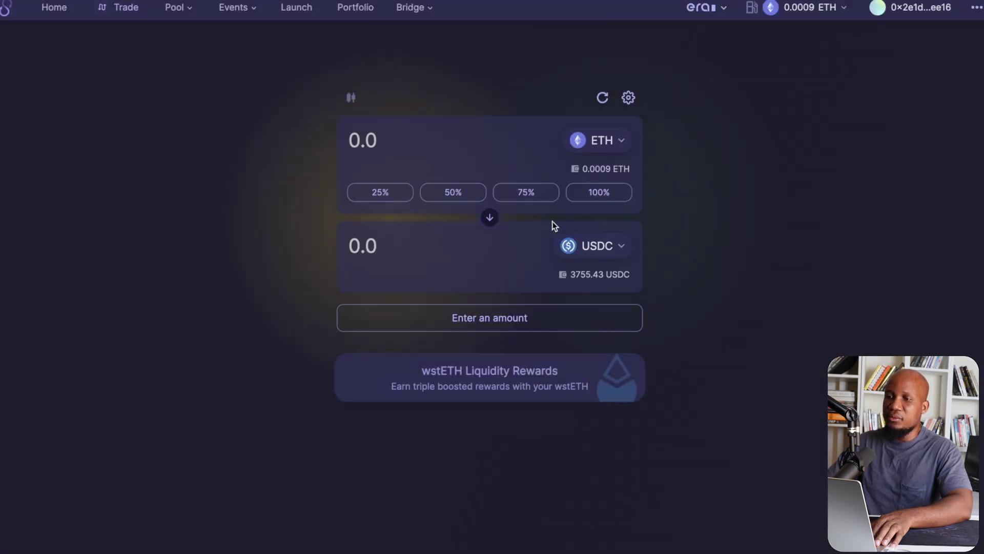
Reverse the swap direction to sell USDC and choose USDT as the token to receive
{"action": "left_click", "coordinate": [490, 220]}
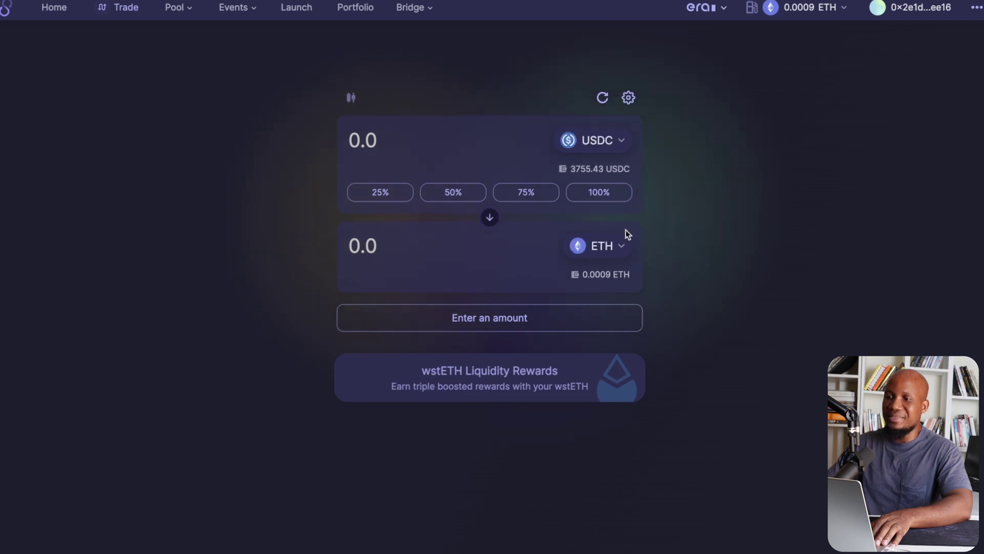
{"action": "left_click", "coordinate": [614, 251]}
{"action": "left_click", "coordinate": [487, 167]}
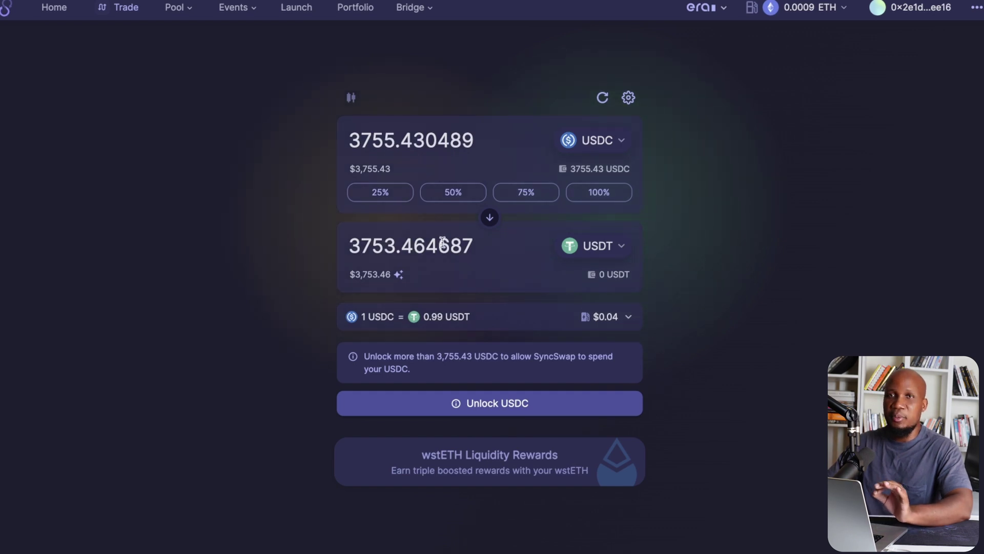
Unlock USDC and swap all 3,755.43 USDC for 3,753.46 USDT, then dismiss the summary
{"action": "left_click", "coordinate": [466, 407]}
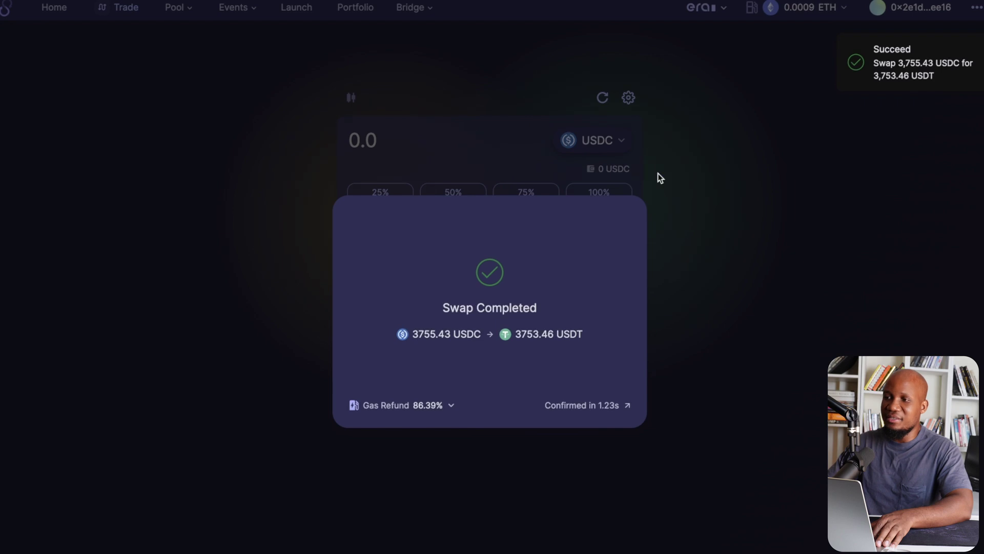
{"action": "left_click", "coordinate": [773, 49]}
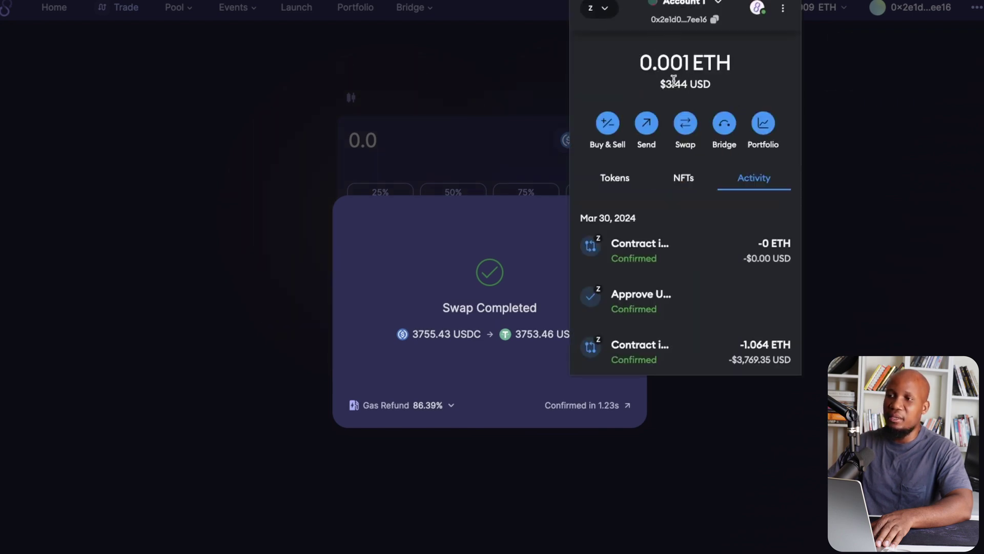
{"action": "left_click", "coordinate": [646, 231]}
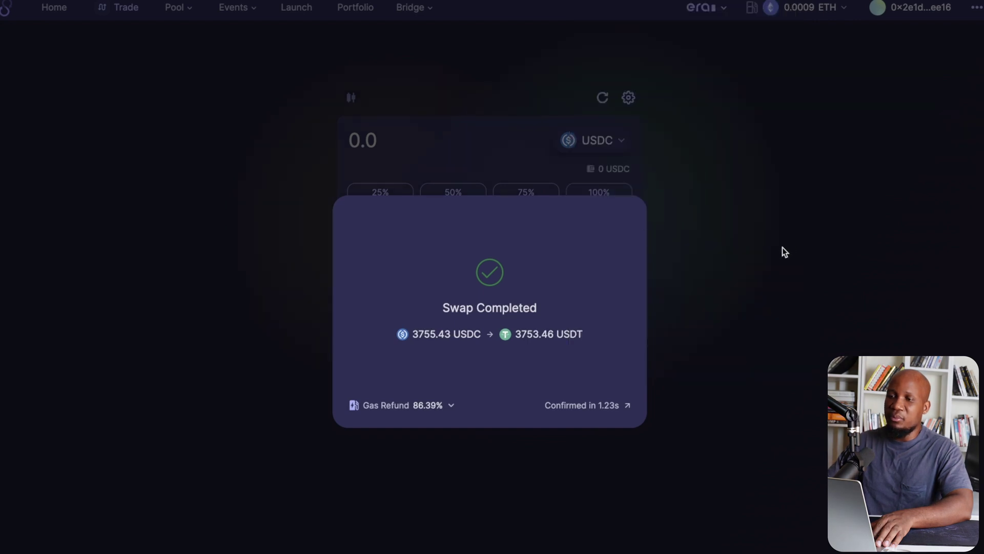
{"action": "left_click", "coordinate": [782, 251]}
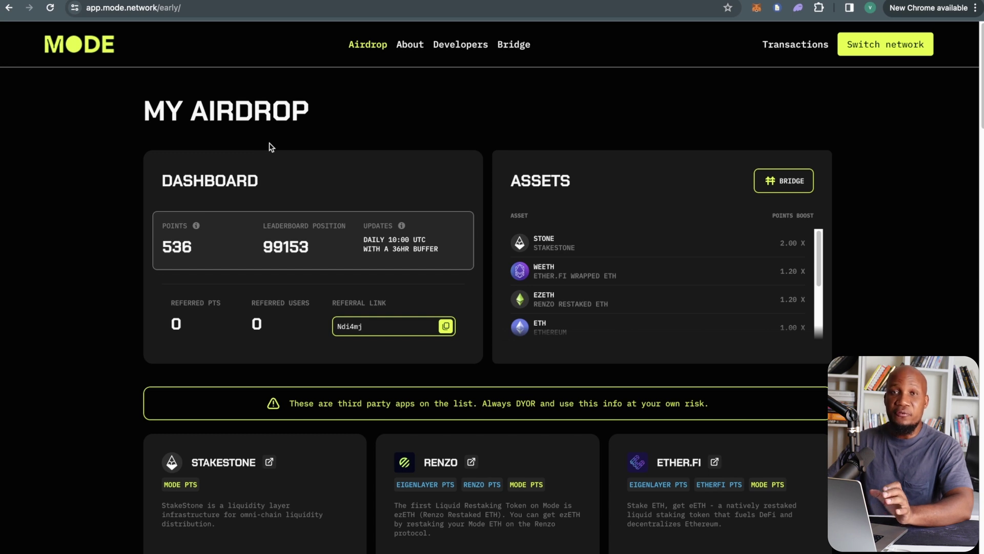
On the Mode My Airdrop dashboard, highlight the referral link and the 536 points value
{"action": "left_click_drag", "start_coordinate": [370, 332], "coordinate": [309, 329]}
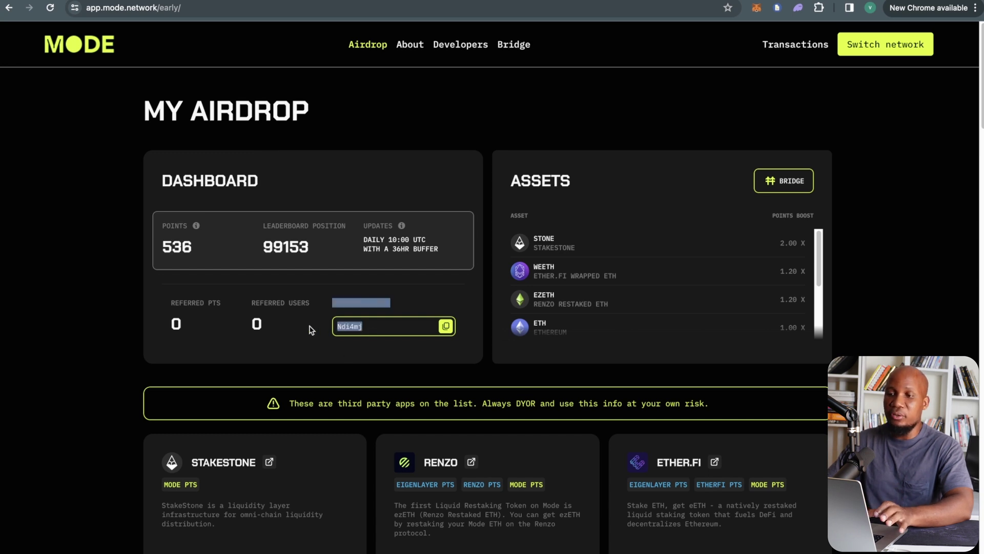
{"action": "left_click", "coordinate": [65, 254]}
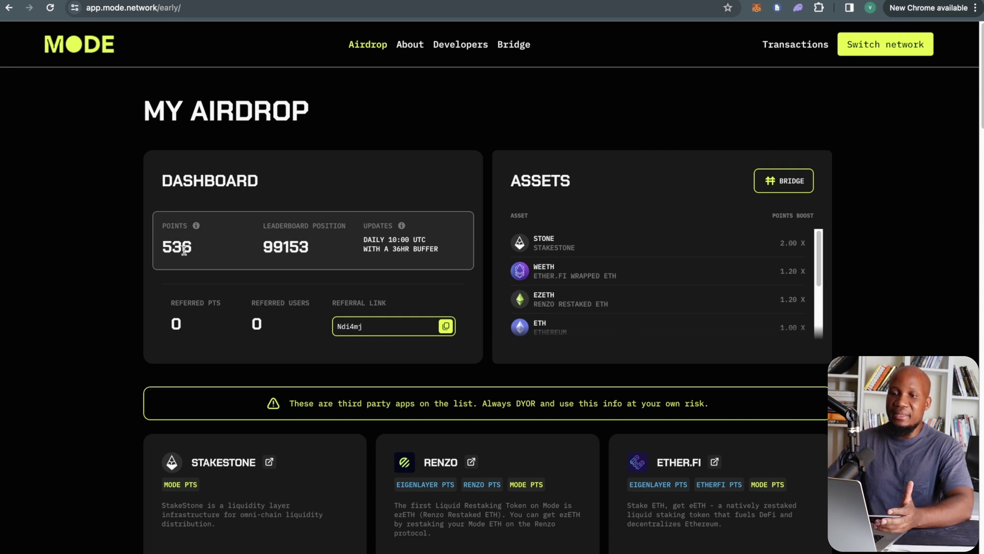
{"action": "left_click_drag", "start_coordinate": [200, 248], "coordinate": [153, 243]}
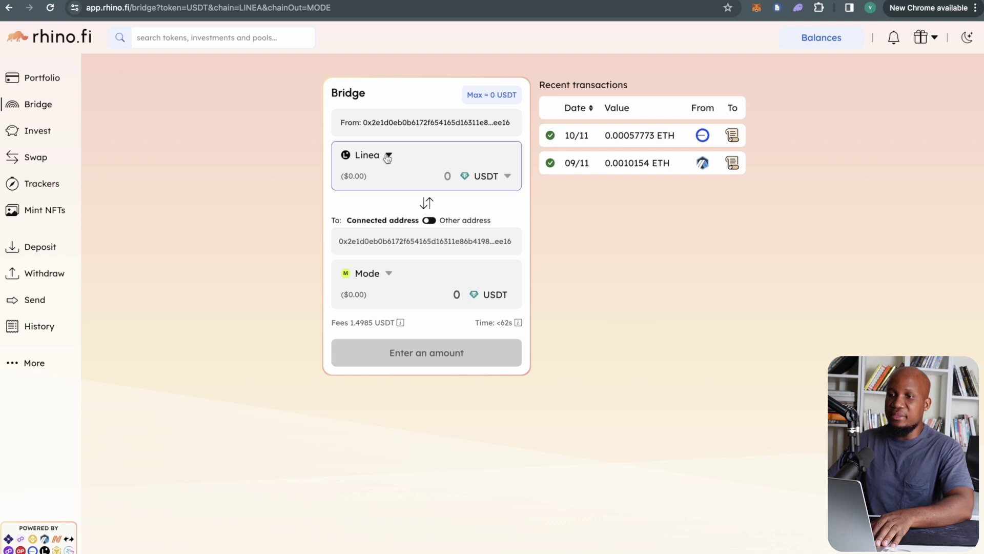
Switch the rhino.fi source chain from Linea to zkSync Era and fill in the maximum 3753.465875 USDT
{"action": "left_click", "coordinate": [387, 157]}
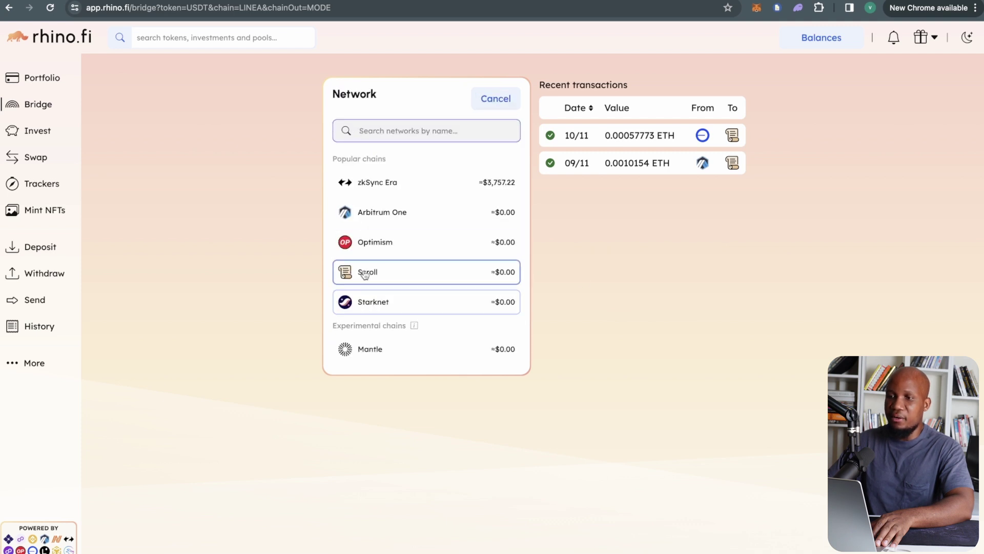
{"action": "left_click", "coordinate": [379, 184]}
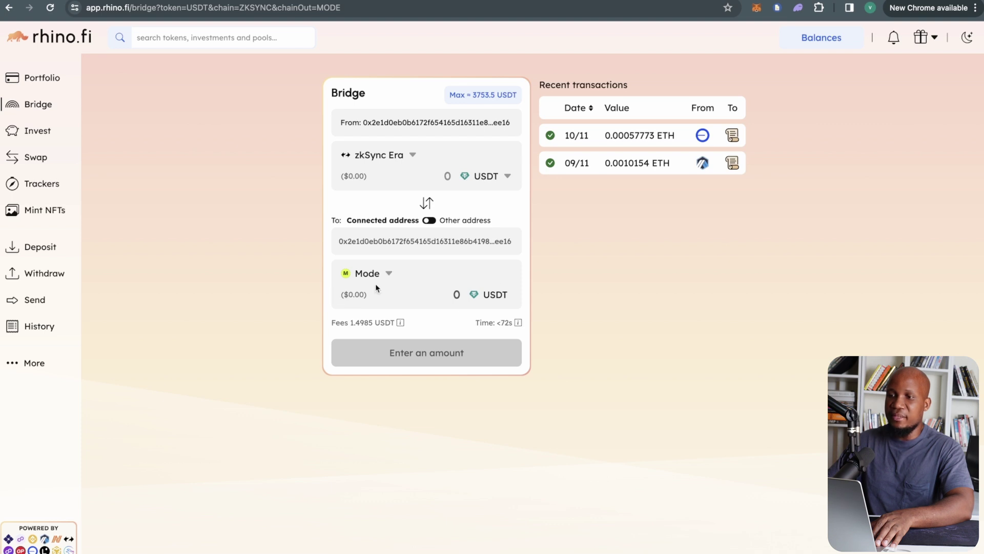
{"action": "left_click", "coordinate": [499, 97]}
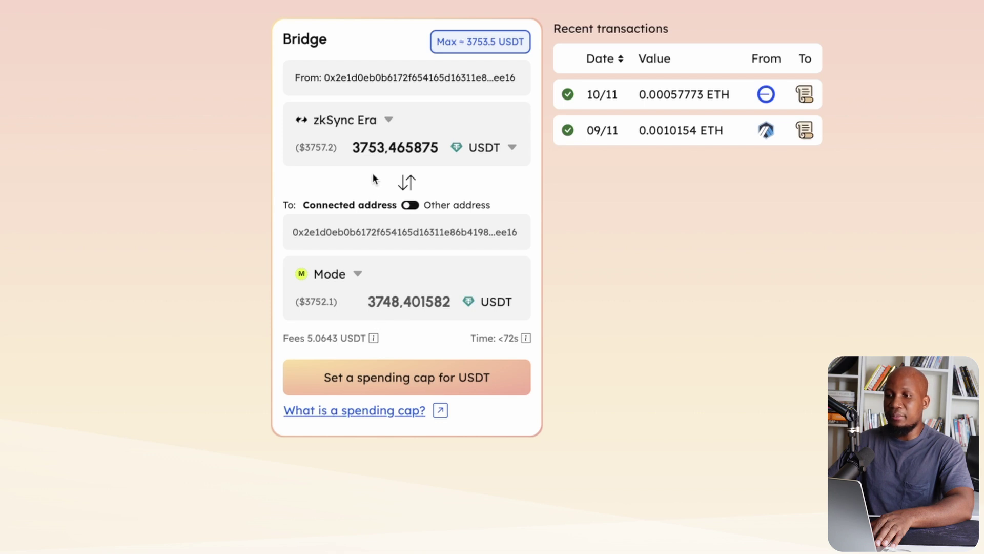
Set and approve the USDT spending cap for rhino.fi
{"action": "left_click", "coordinate": [421, 384]}
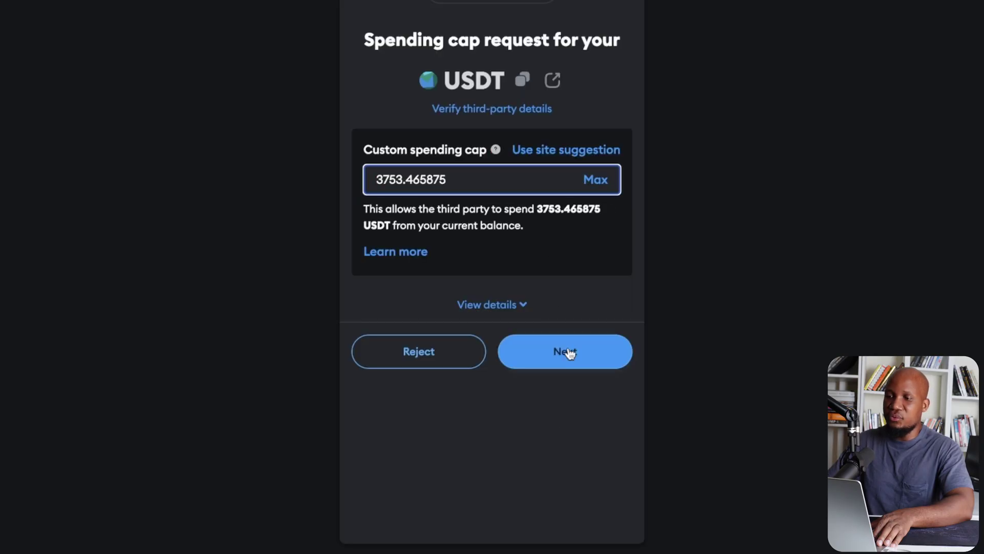
{"action": "left_click", "coordinate": [564, 352]}
{"action": "left_click", "coordinate": [567, 351]}
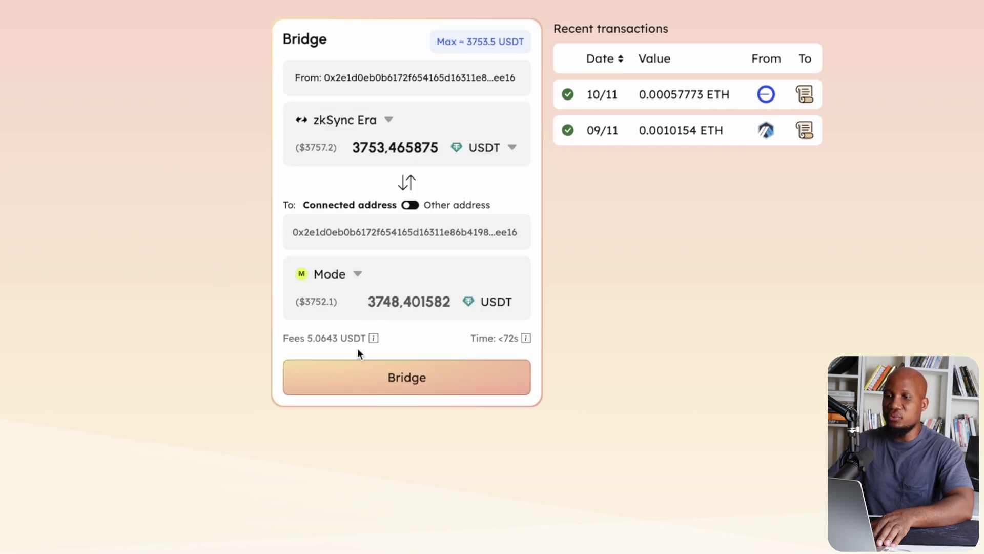
Bridge the 3753.465875 USDT to Mode and open the pending transfer's details
{"action": "left_click", "coordinate": [401, 380]}
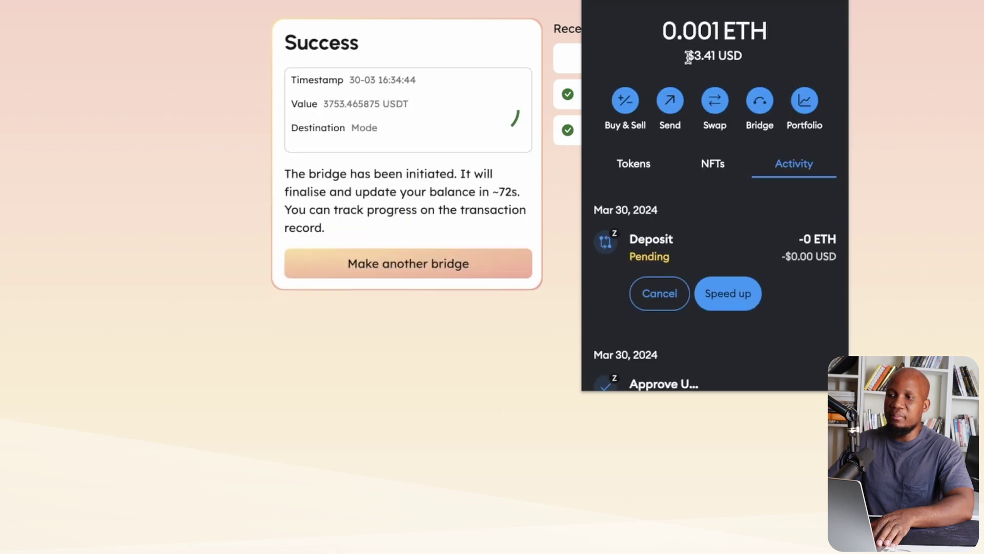
{"action": "left_click", "coordinate": [487, 401]}
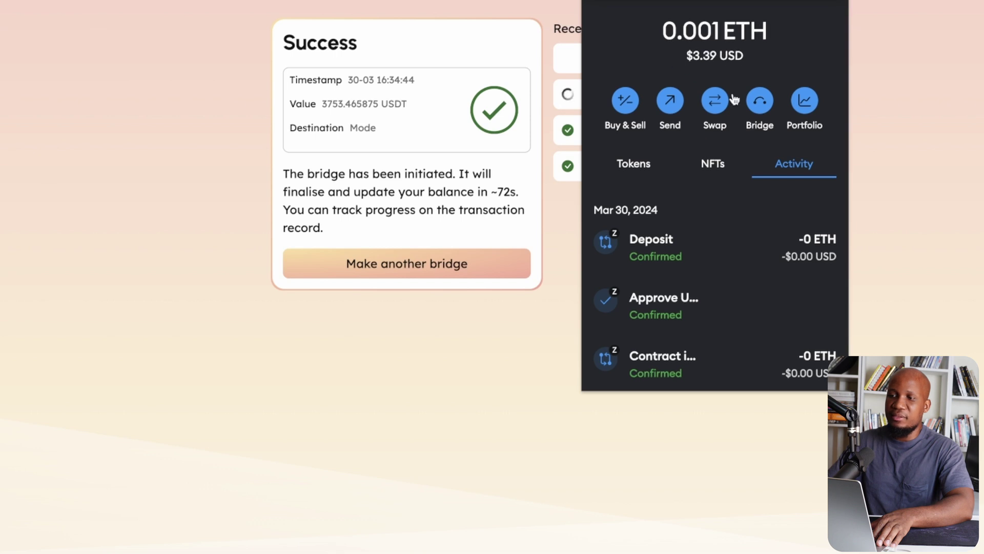
{"action": "left_click", "coordinate": [453, 435]}
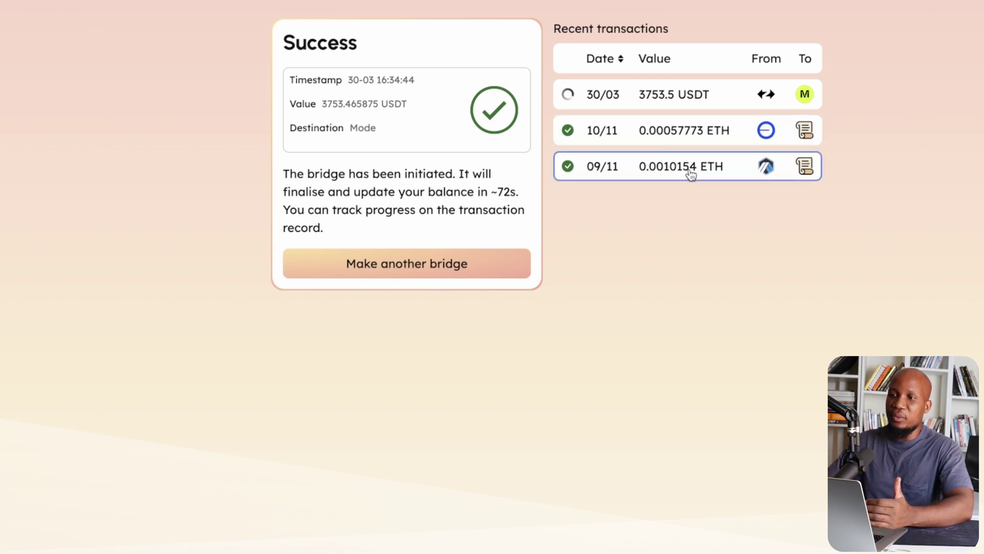
{"action": "left_click", "coordinate": [678, 92]}
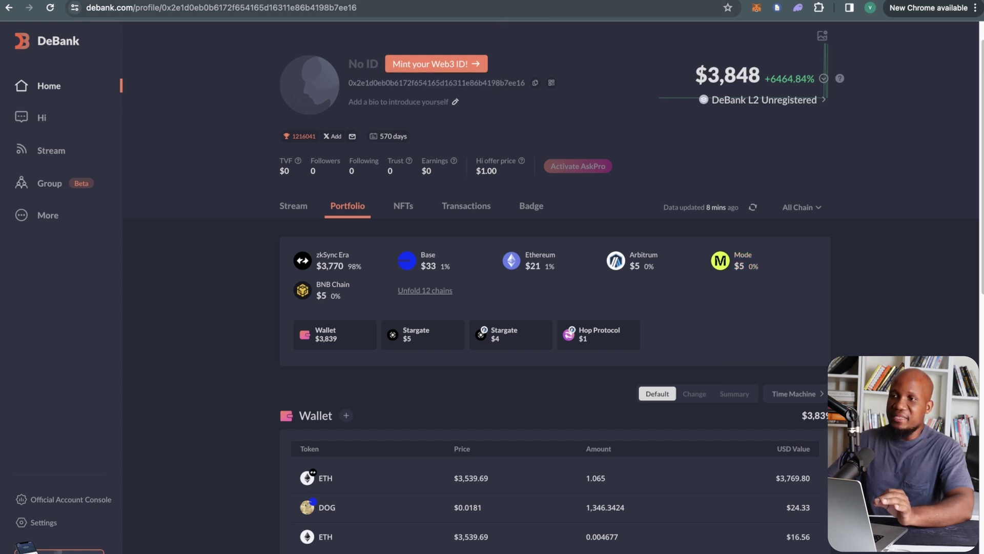
Open Mode's Bridge page from the airdrop tab and highlight the $39.11 estimated gas fee
{"action": "key", "text": "ctrl+Tab"}
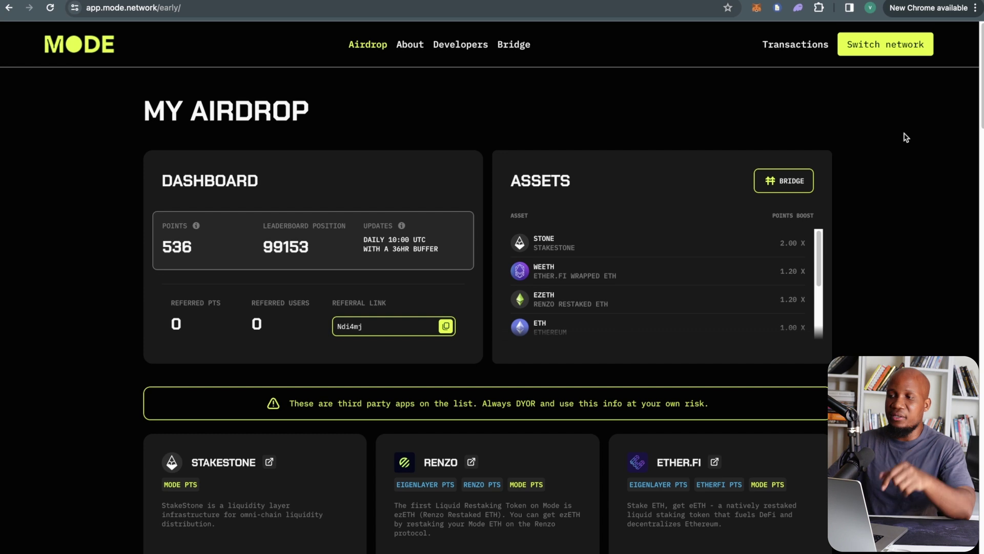
{"action": "left_click", "coordinate": [513, 45]}
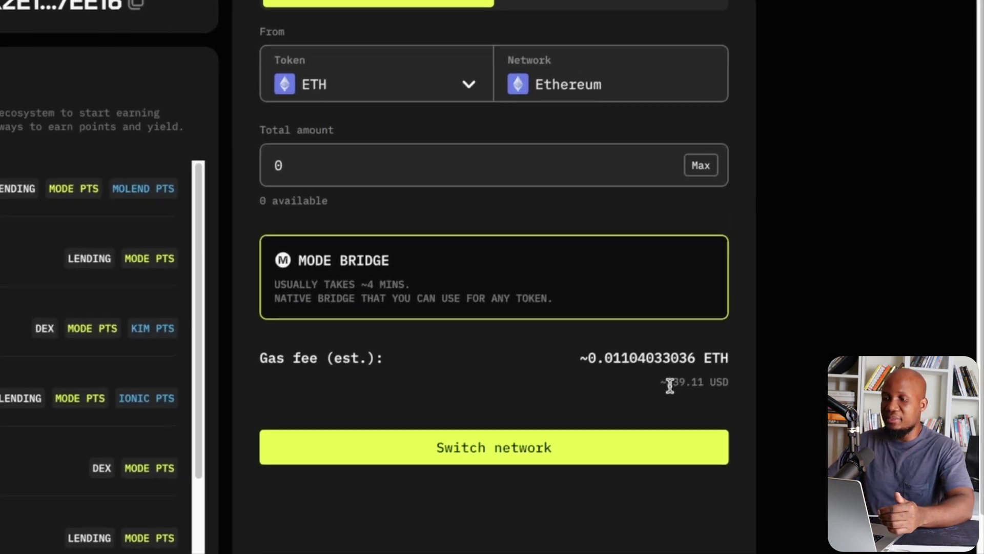
{"action": "left_click_drag", "start_coordinate": [774, 439], "coordinate": [835, 442]}
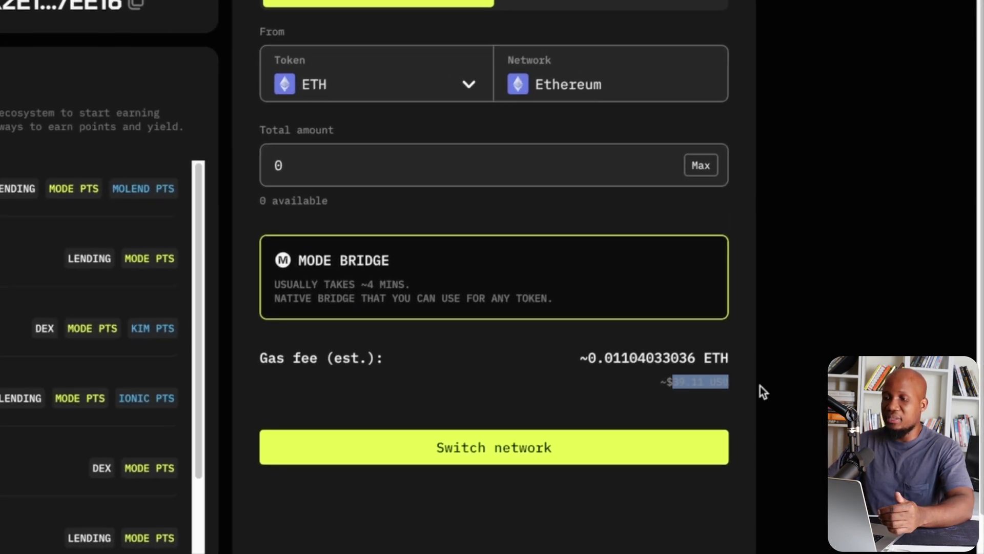